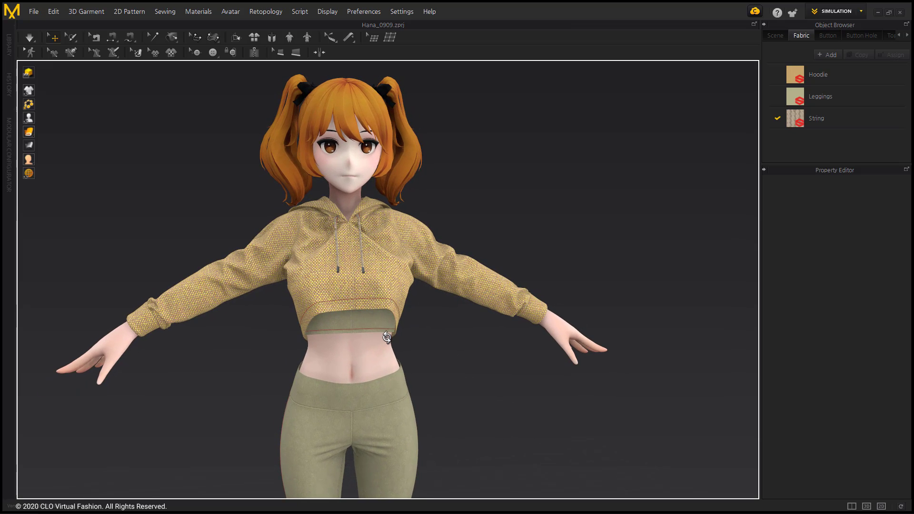
Examine the substance material settings of the Hoodie, Leggings and String fabrics.
{"action": "left_click", "coordinate": [853, 73]}
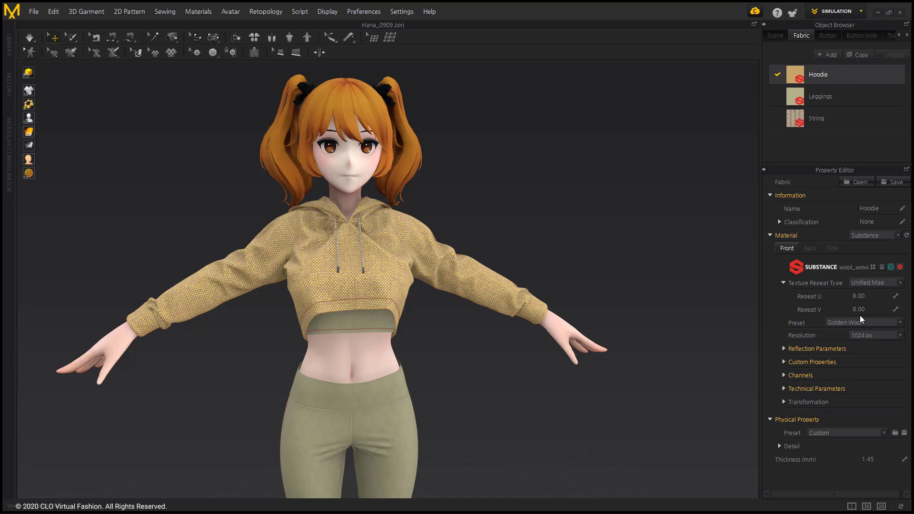
{"action": "left_click", "coordinate": [862, 104]}
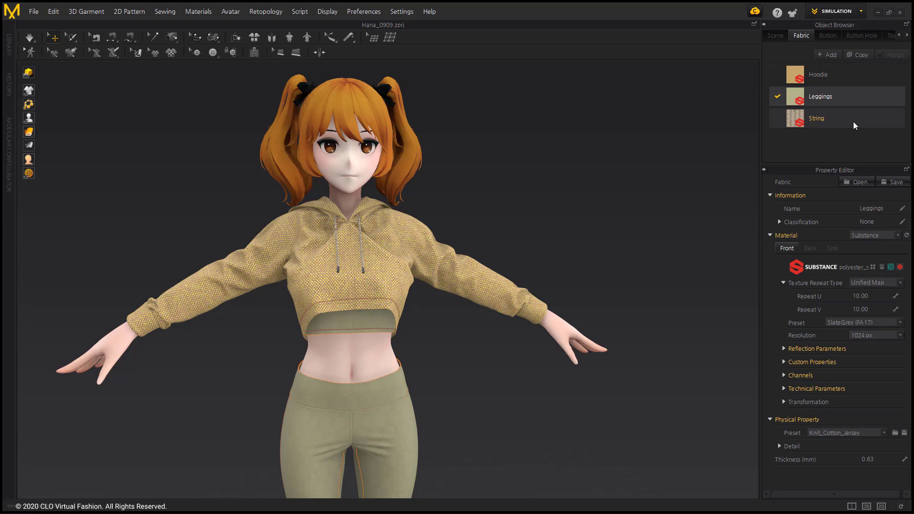
{"action": "left_click", "coordinate": [855, 125]}
{"action": "left_click", "coordinate": [851, 77]}
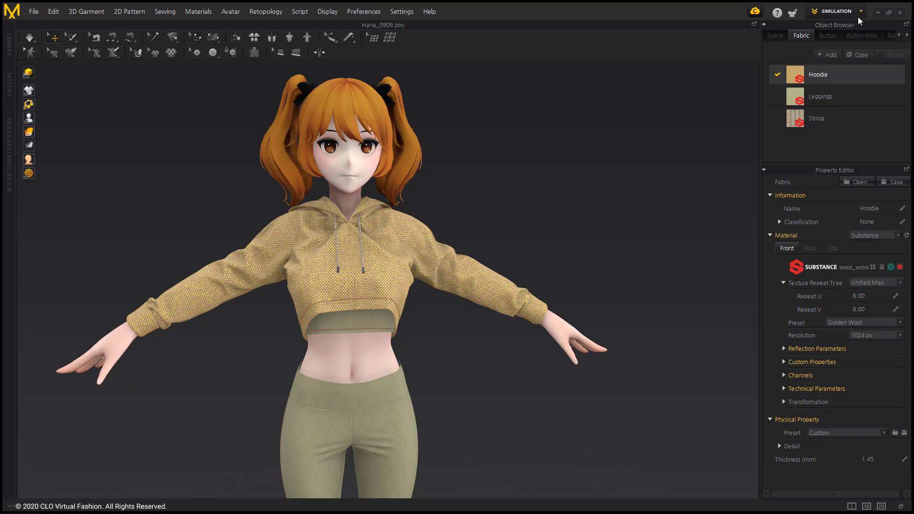
Switch to the UV Editor workspace and bring the full UV layout of the hoodie and leggings pieces into view.
{"action": "left_click", "coordinate": [861, 11]}
{"action": "left_click", "coordinate": [837, 83]}
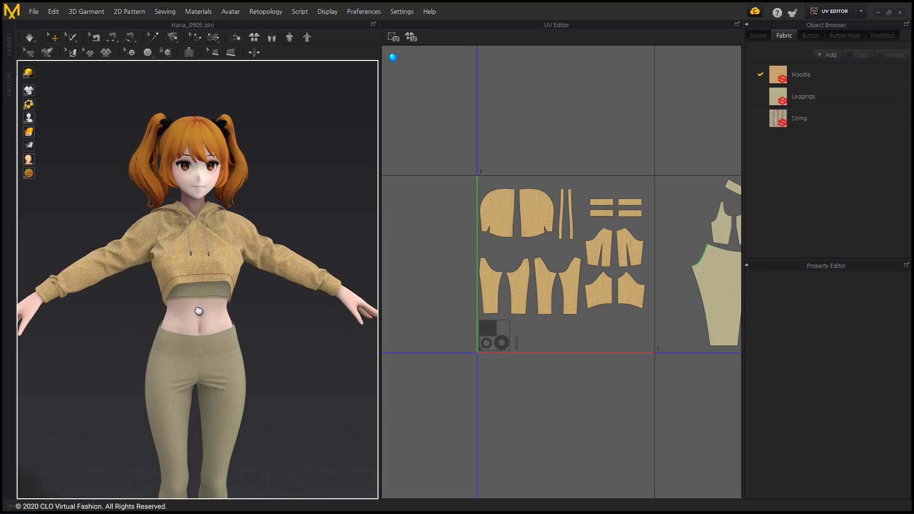
{"action": "middle_click_drag", "start_coordinate": [198, 310], "coordinate": [196, 304]}
{"action": "right_click_drag", "start_coordinate": [196, 304], "coordinate": [231, 312]}
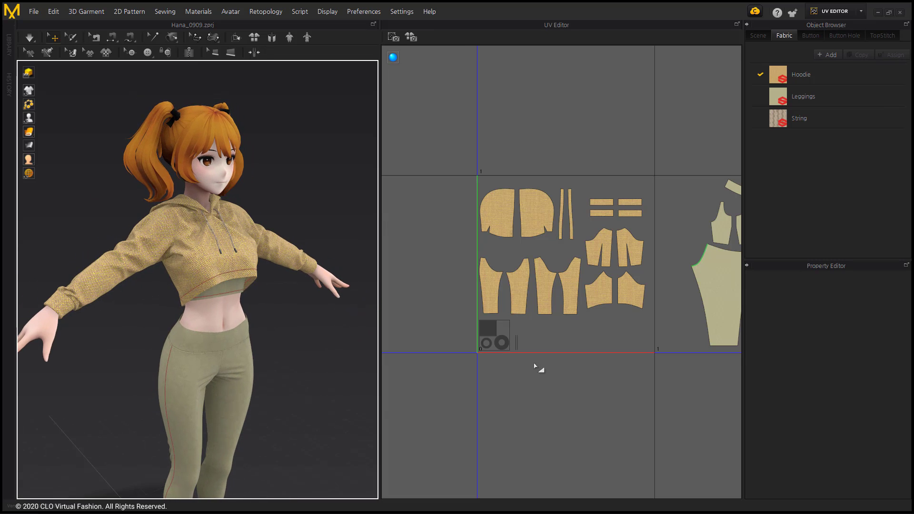
{"action": "middle_click_drag", "start_coordinate": [573, 356], "coordinate": [506, 353]}
{"action": "scroll", "coordinate": [564, 361], "scroll_direction": "down", "scroll_amount": 2}
{"action": "middle_click_drag", "start_coordinate": [565, 360], "coordinate": [534, 323]}
Check which garment parts the UV pieces belong to by selecting a hood piece and both leggings leg pieces.
{"action": "left_click", "coordinate": [438, 206]}
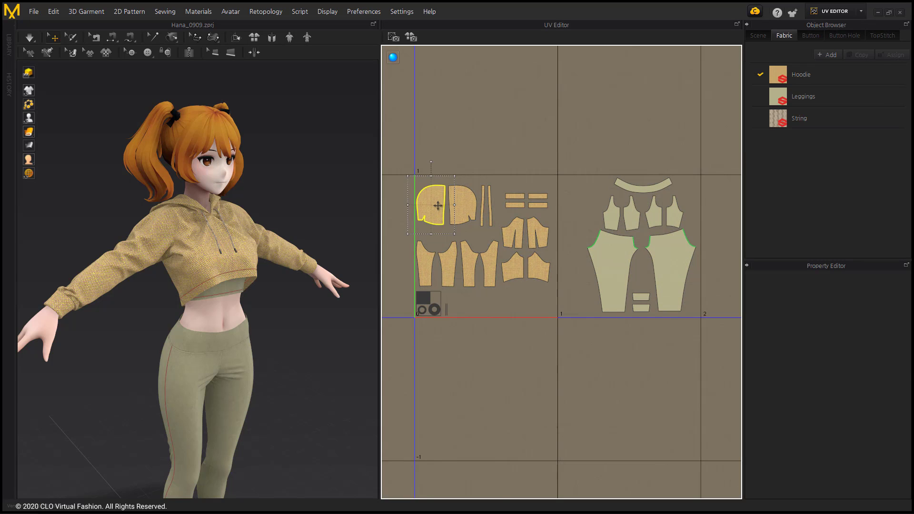
{"action": "left_click", "coordinate": [623, 259]}
{"action": "left_click", "coordinate": [683, 258]}
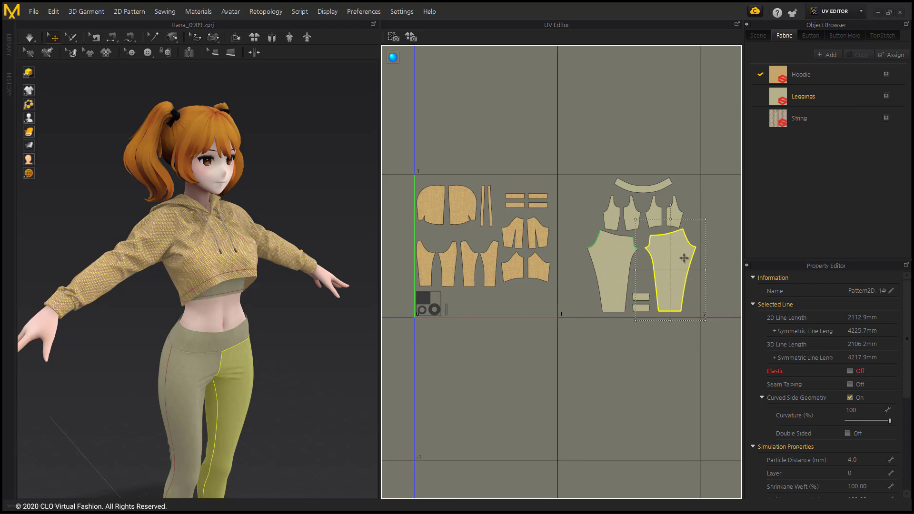
{"action": "left_click", "coordinate": [670, 360]}
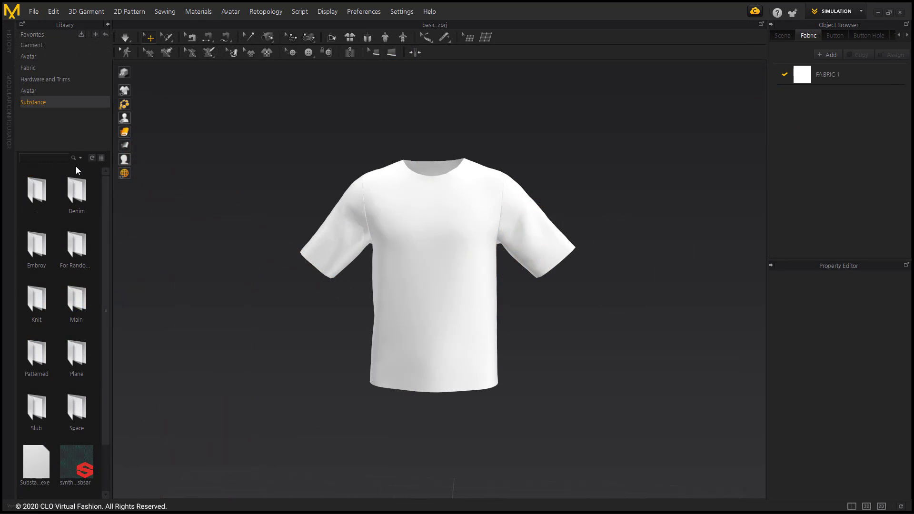
Apply stylized_denim_cut.sbsar from the Denim substance folder to FABRIC 1.
{"action": "double_click", "coordinate": [77, 195]}
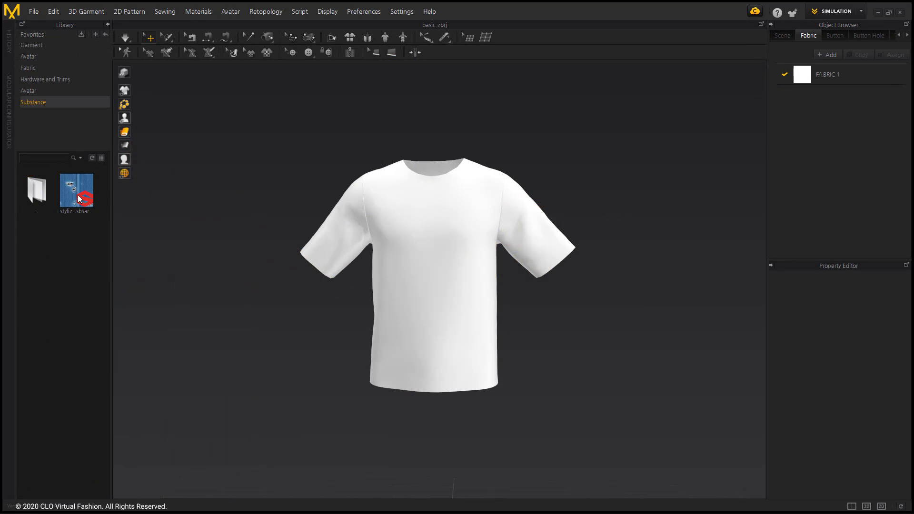
{"action": "mouse_move", "coordinate": [72, 195]}
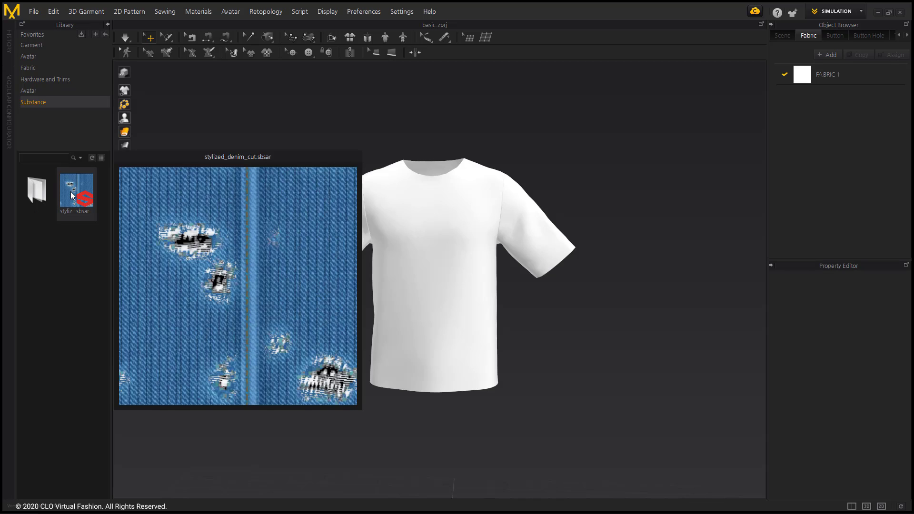
{"action": "left_click_drag", "start_coordinate": [67, 193], "coordinate": [834, 74]}
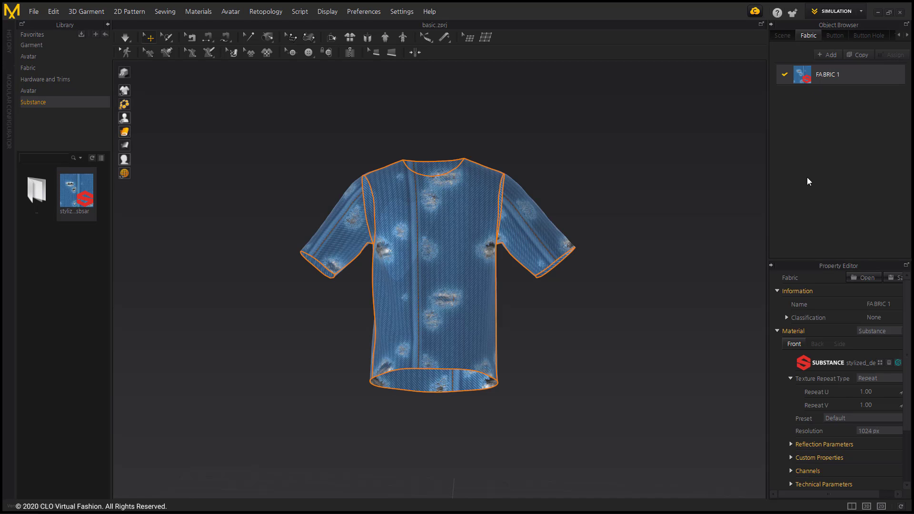
Keep the Substance material type, try the Unified Map texture repeat type on the denim, and switch it back to Repeat.
{"action": "left_click", "coordinate": [879, 331]}
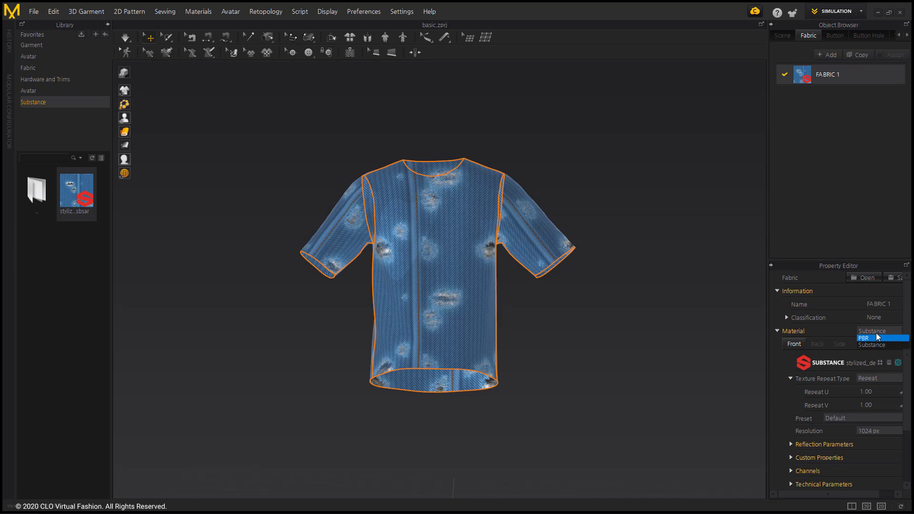
{"action": "left_click", "coordinate": [874, 332]}
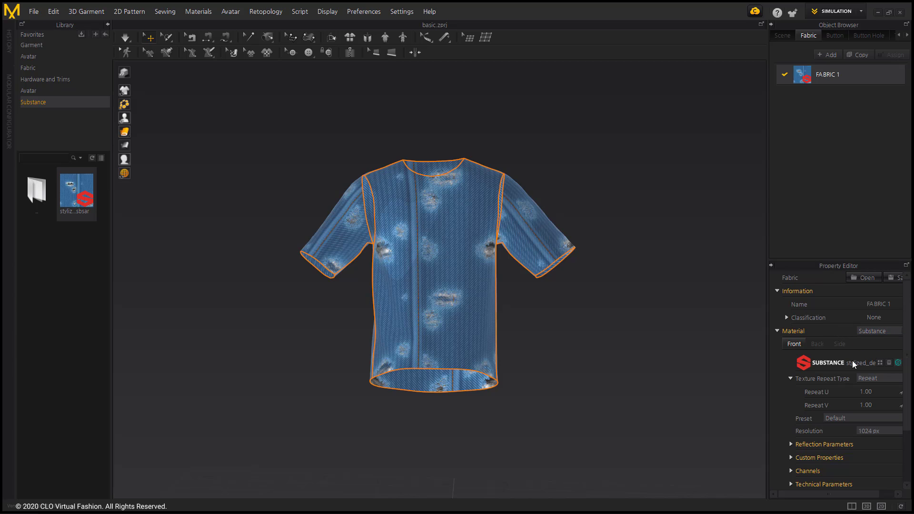
{"action": "left_click", "coordinate": [871, 378]}
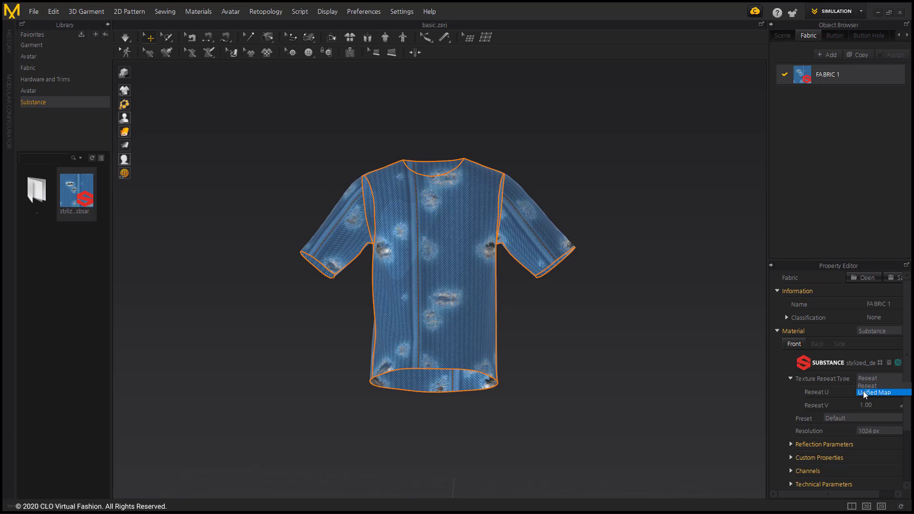
{"action": "left_click", "coordinate": [889, 393]}
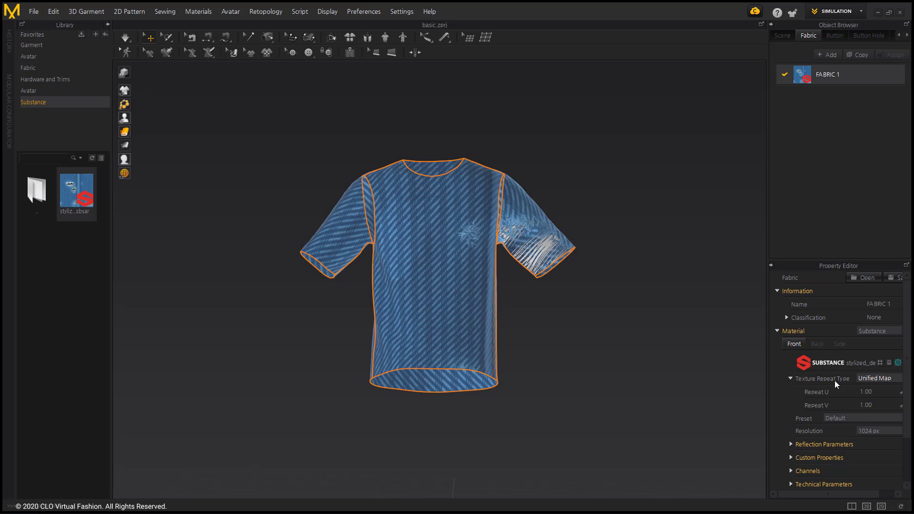
{"action": "left_click", "coordinate": [872, 381]}
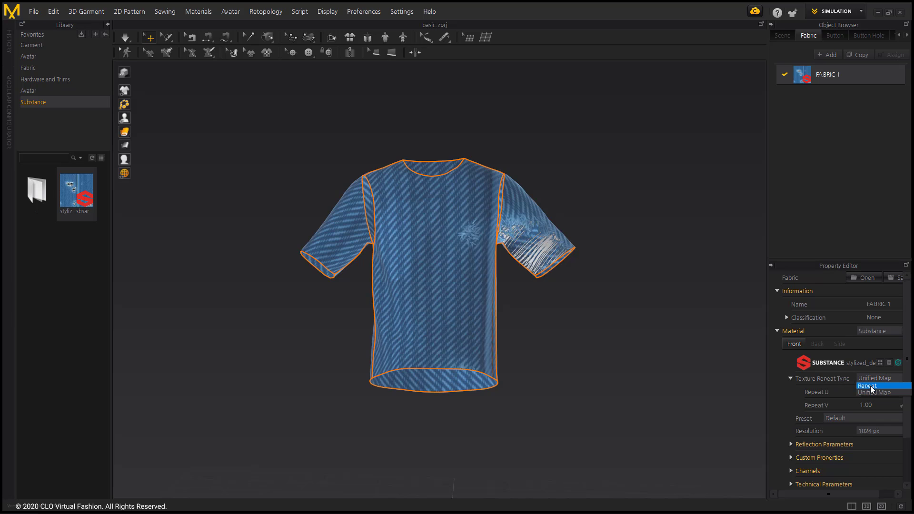
{"action": "left_click", "coordinate": [871, 386]}
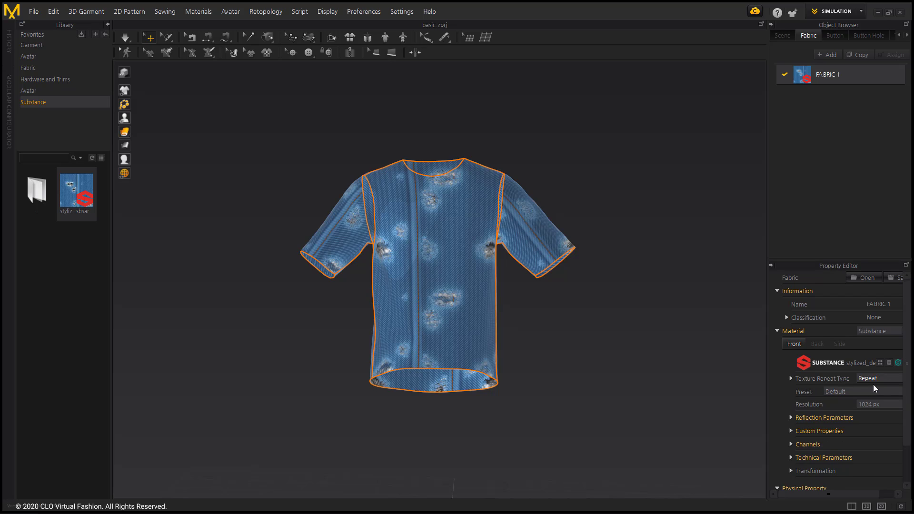
Replace FABRIC 1's denim with the petrol projected substance from the For Random substance folder.
{"action": "double_click", "coordinate": [37, 193]}
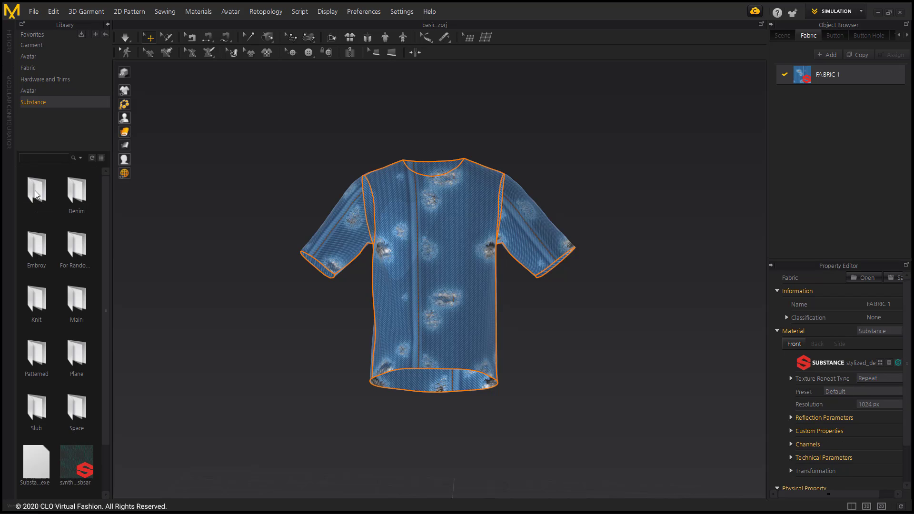
{"action": "double_click", "coordinate": [81, 255]}
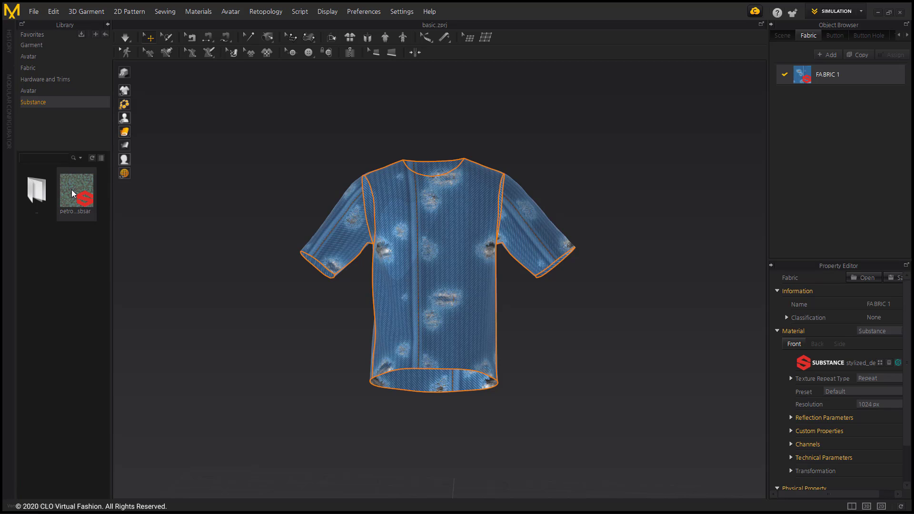
{"action": "left_click_drag", "start_coordinate": [77, 190], "coordinate": [822, 75]}
{"action": "left_click", "coordinate": [536, 308]}
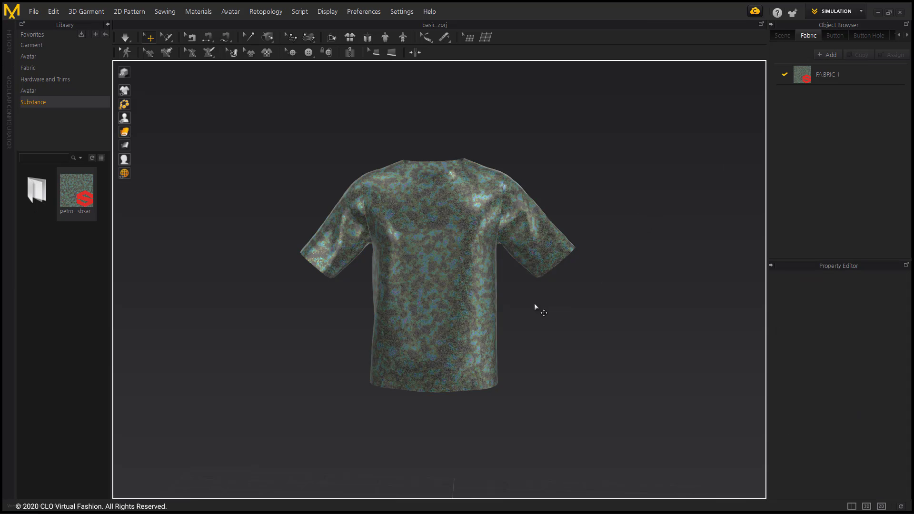
Change the garment's surface display style so the shirt's inside shows dark through the neck opening.
{"action": "right_click_drag", "start_coordinate": [537, 308], "coordinate": [443, 264]}
{"action": "scroll", "coordinate": [445, 267], "scroll_direction": "up", "scroll_amount": 5}
{"action": "middle_click_drag", "start_coordinate": [445, 267], "coordinate": [474, 276]}
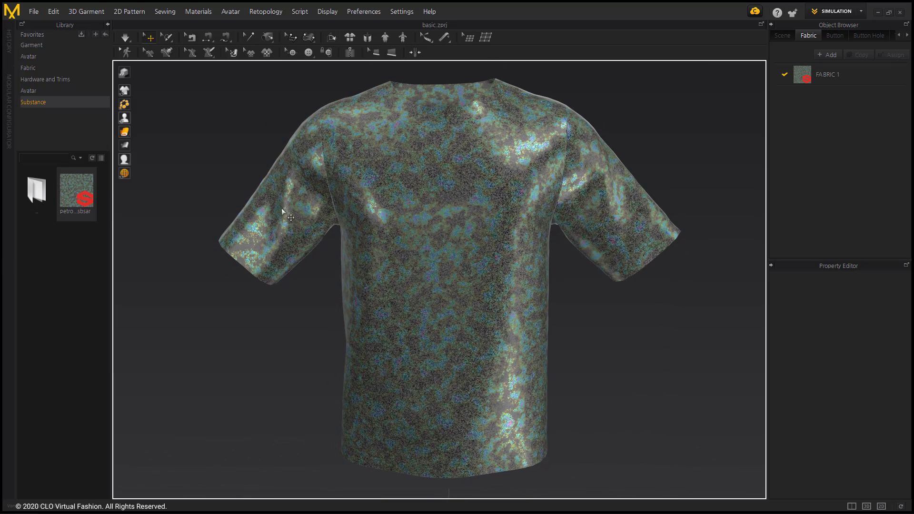
{"action": "left_click", "coordinate": [137, 132]}
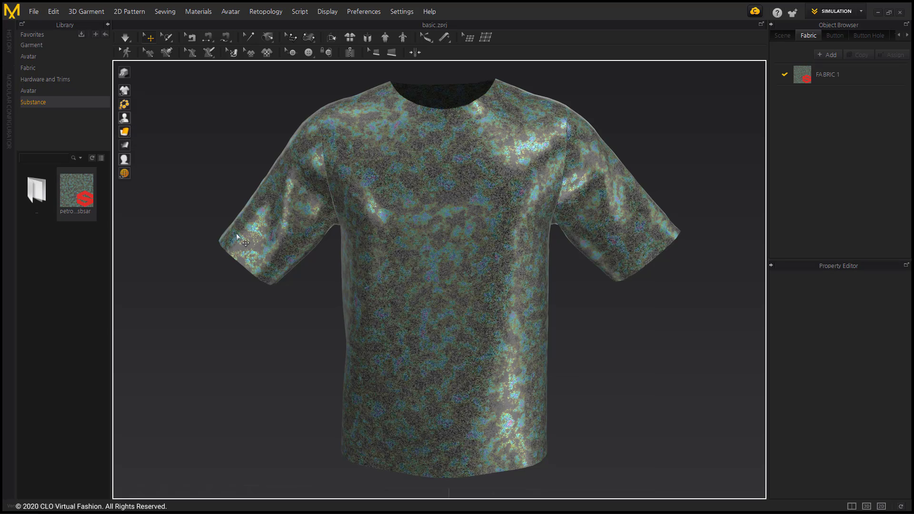
{"action": "mouse_move", "coordinate": [237, 234]}
{"action": "right_mouse_down"}
{"action": "mouse_move", "coordinate": [264, 236]}
{"action": "mouse_move", "coordinate": [239, 230]}
{"action": "right_mouse_up"}
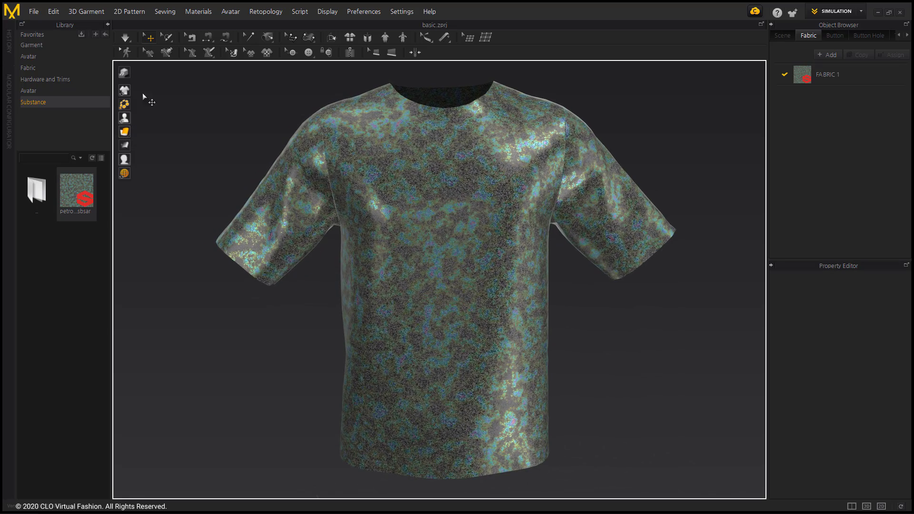
Compare the shirt with high-quality rendering on and off, leaving it on.
{"action": "left_click", "coordinate": [124, 74]}
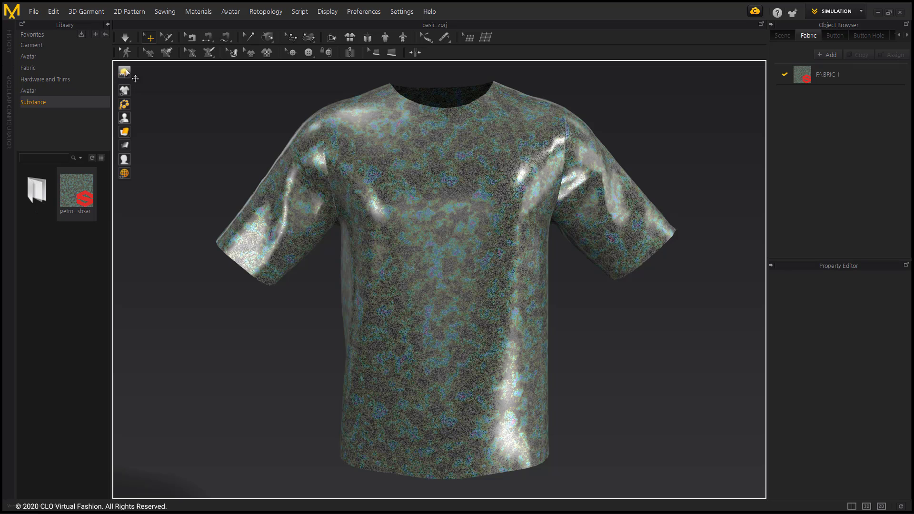
{"action": "left_click", "coordinate": [124, 72]}
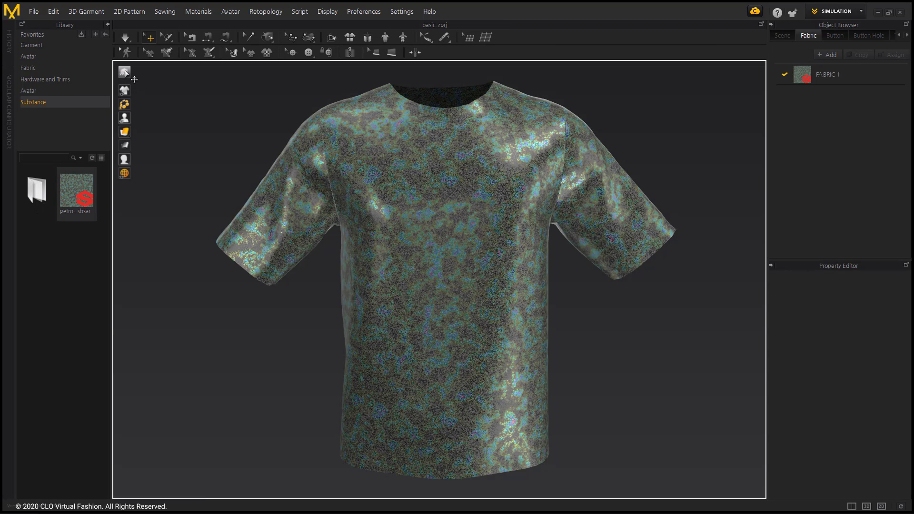
{"action": "left_click", "coordinate": [132, 77]}
{"action": "left_click", "coordinate": [134, 79]}
{"action": "left_click", "coordinate": [125, 74]}
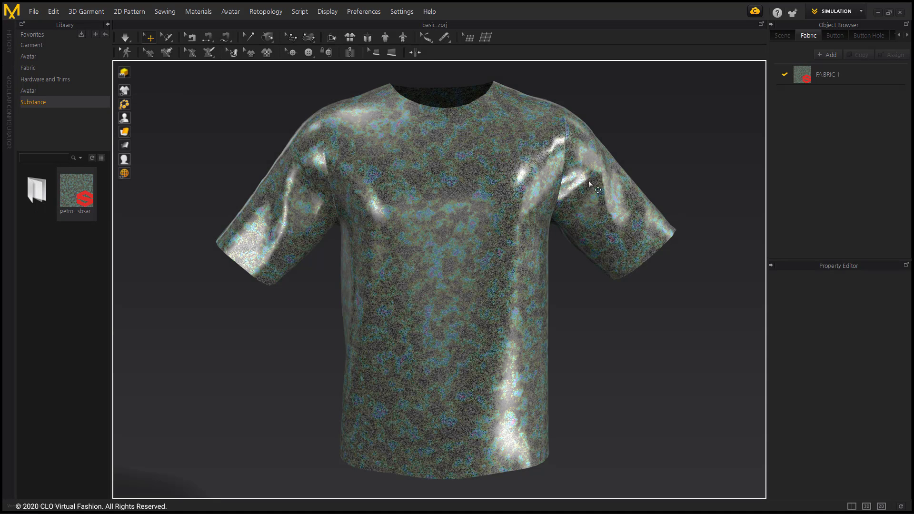
Show FABRIC 1's properties and enlarge their area so the full list fits.
{"action": "left_click", "coordinate": [867, 77]}
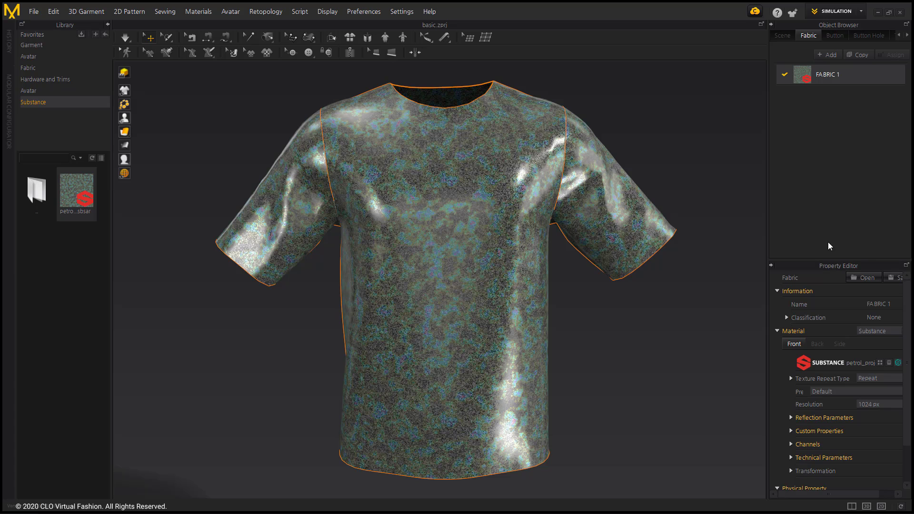
{"action": "left_click_drag", "start_coordinate": [827, 261], "coordinate": [830, 166]}
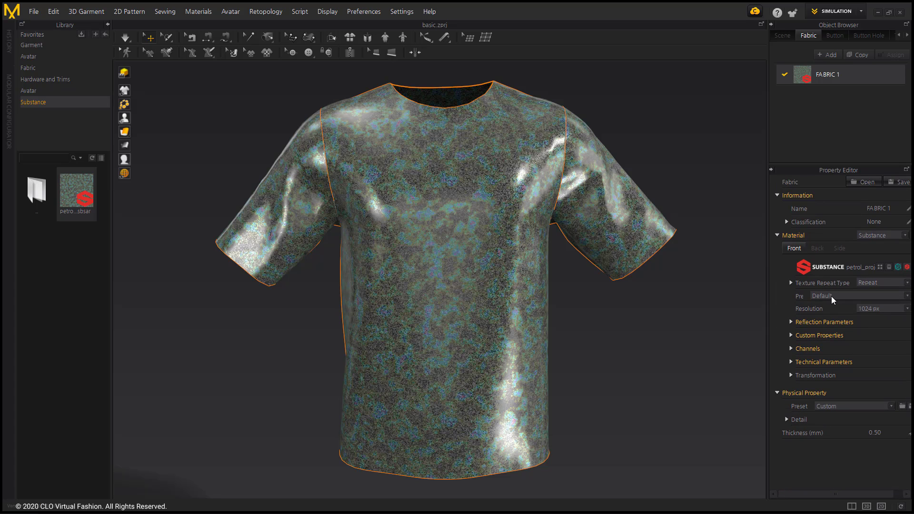
Try the Glossy White and Glossy Green Petrol Projected Polyester presets on FABRIC 1 and return the preset to Default.
{"action": "left_click", "coordinate": [831, 296]}
{"action": "left_click", "coordinate": [827, 310]}
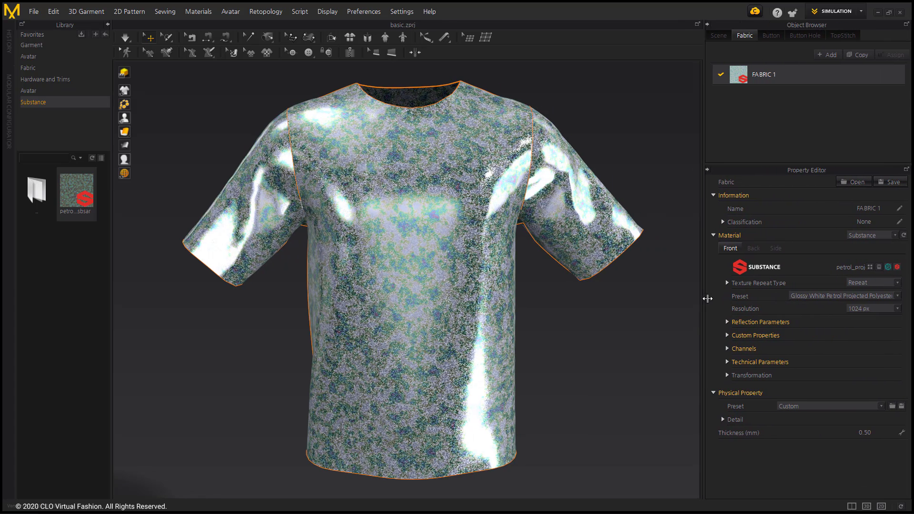
{"action": "mouse_move", "coordinate": [633, 354]}
{"action": "right_mouse_down"}
{"action": "mouse_move", "coordinate": [570, 350]}
{"action": "mouse_move", "coordinate": [655, 349]}
{"action": "mouse_move", "coordinate": [626, 349]}
{"action": "right_mouse_up"}
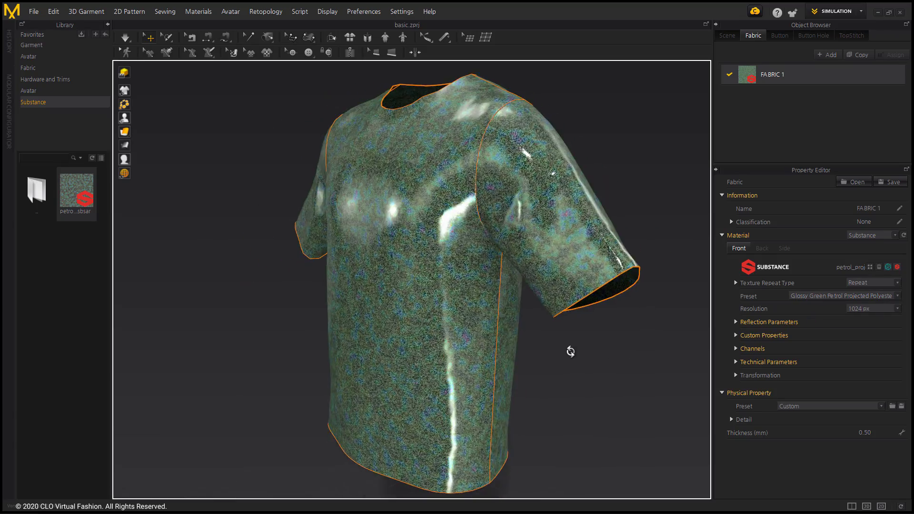
{"action": "left_click", "coordinate": [837, 296]}
{"action": "left_click", "coordinate": [822, 322]}
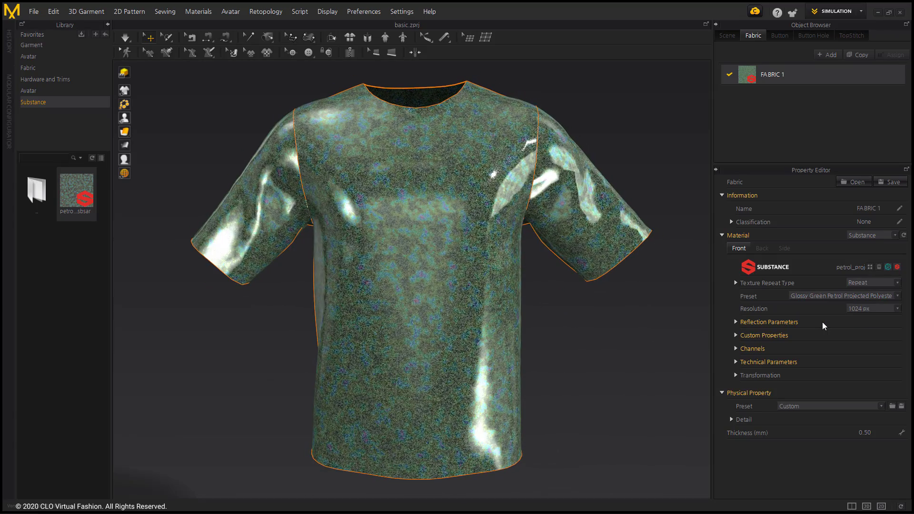
{"action": "left_click", "coordinate": [814, 296]}
{"action": "left_click", "coordinate": [816, 302]}
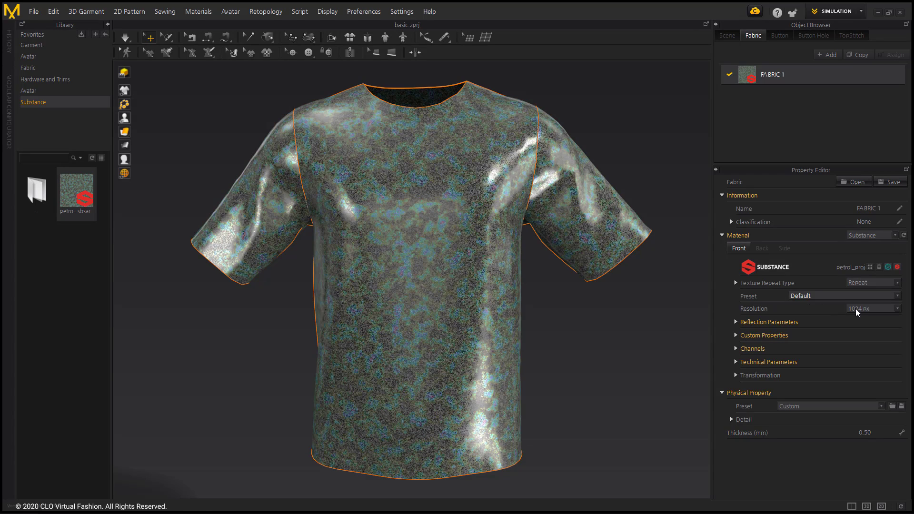
Try a 2048 px resolution for the petrol substance and return it to 1024 px.
{"action": "left_click", "coordinate": [859, 309]}
{"action": "left_click", "coordinate": [862, 344]}
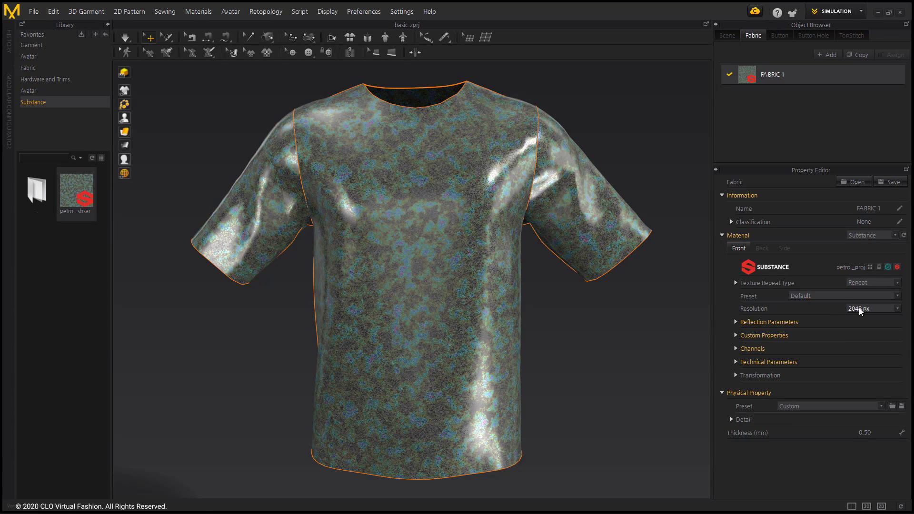
{"action": "left_click", "coordinate": [864, 308]}
{"action": "left_click", "coordinate": [864, 336]}
Expand the Reflection Parameters of the petrol substance and adjust the Reflection Intensity, leaving it at 100.
{"action": "left_click", "coordinate": [739, 323]}
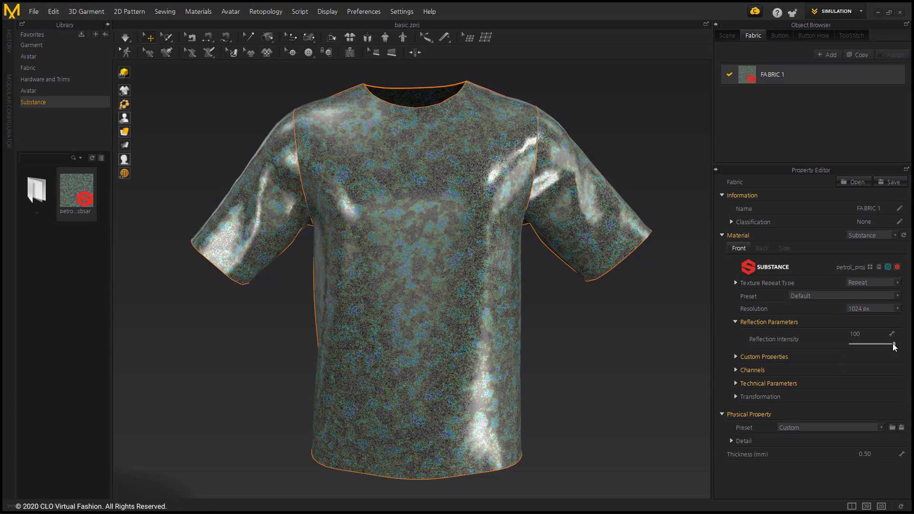
{"action": "mouse_move", "coordinate": [893, 344]}
{"action": "left_mouse_down"}
{"action": "mouse_move", "coordinate": [838, 346]}
{"action": "mouse_move", "coordinate": [898, 347]}
{"action": "left_mouse_up"}
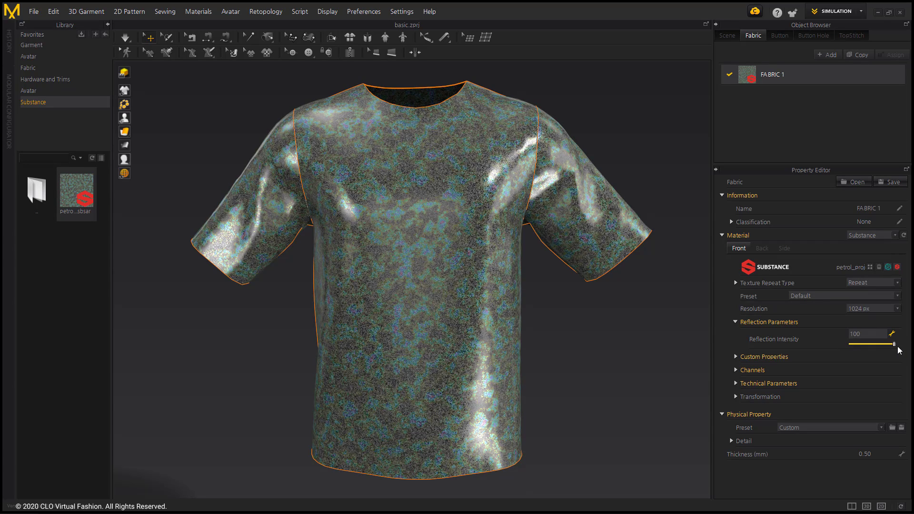
Try the Random Seed and a dark red Background Color in the petrol substance's custom properties, cancelling the color change.
{"action": "left_click", "coordinate": [736, 357]}
{"action": "scroll", "coordinate": [805, 333], "scroll_direction": "down", "scroll_amount": 3}
{"action": "mouse_move", "coordinate": [846, 295]}
{"action": "left_mouse_down"}
{"action": "mouse_move", "coordinate": [871, 298]}
{"action": "mouse_move", "coordinate": [842, 295]}
{"action": "left_mouse_up"}
{"action": "left_click", "coordinate": [885, 307]}
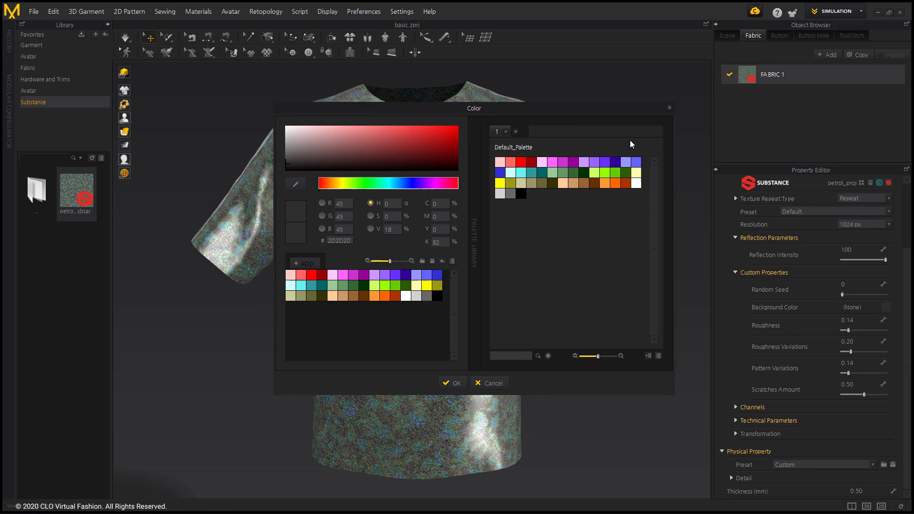
{"action": "left_click", "coordinate": [653, 194]}
{"action": "left_click_drag", "start_coordinate": [662, 190], "coordinate": [577, 213]}
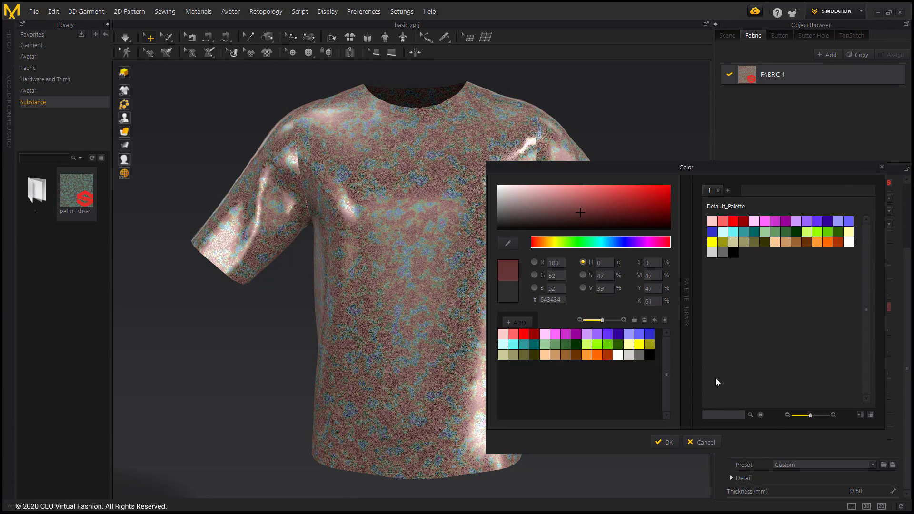
{"action": "left_click", "coordinate": [703, 442]}
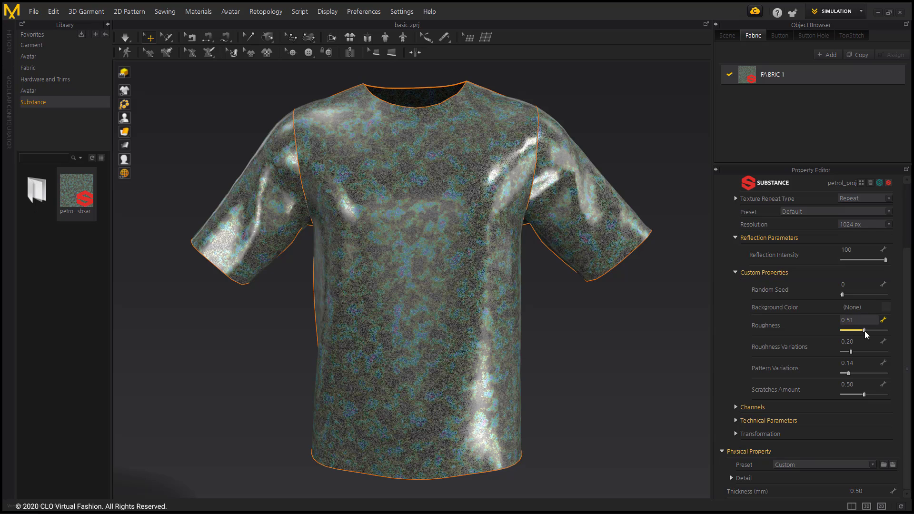
Try different Roughness values on the petrol substance and collapse its Custom Properties and Reflection Parameters.
{"action": "left_click_drag", "start_coordinate": [864, 331], "coordinate": [850, 333]}
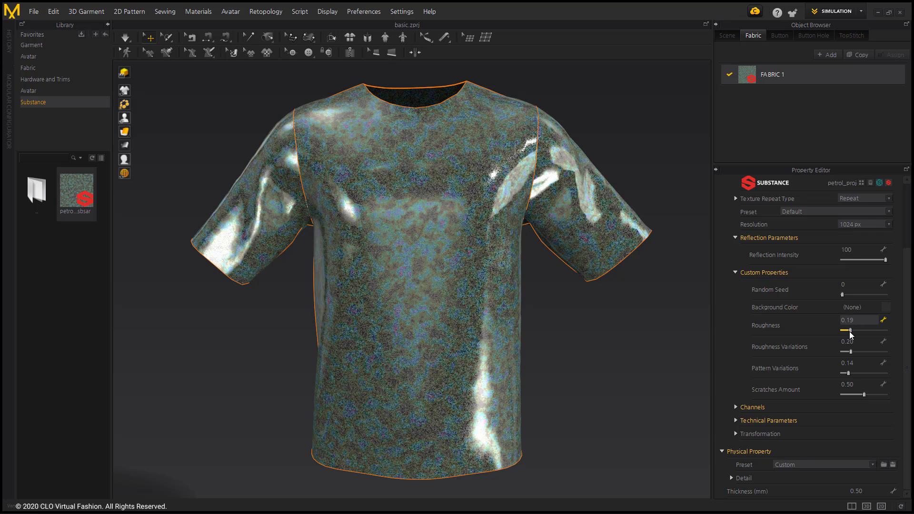
{"action": "left_click", "coordinate": [735, 271]}
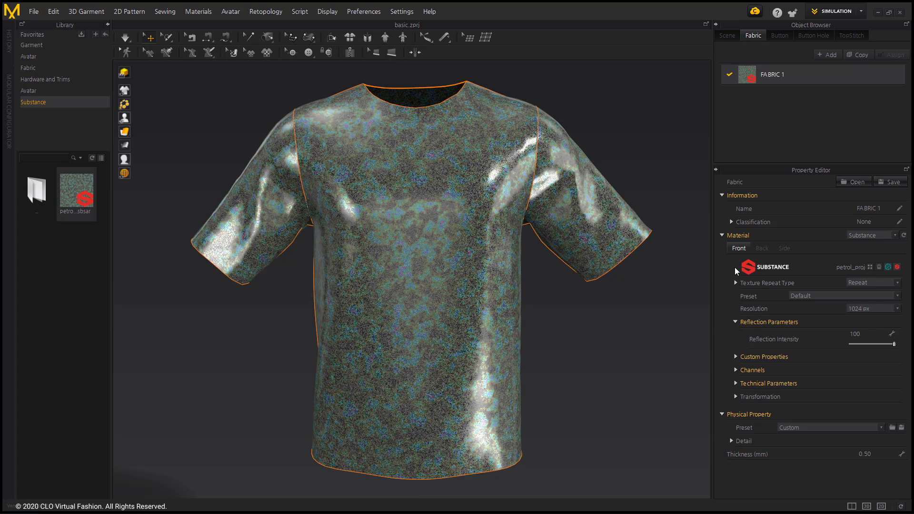
{"action": "left_click", "coordinate": [735, 322]}
Switch the petrol substance's Base Color, Normal, Roughness and Metallic channels off and back on one at a time.
{"action": "left_click", "coordinate": [735, 348]}
{"action": "left_click", "coordinate": [852, 363]}
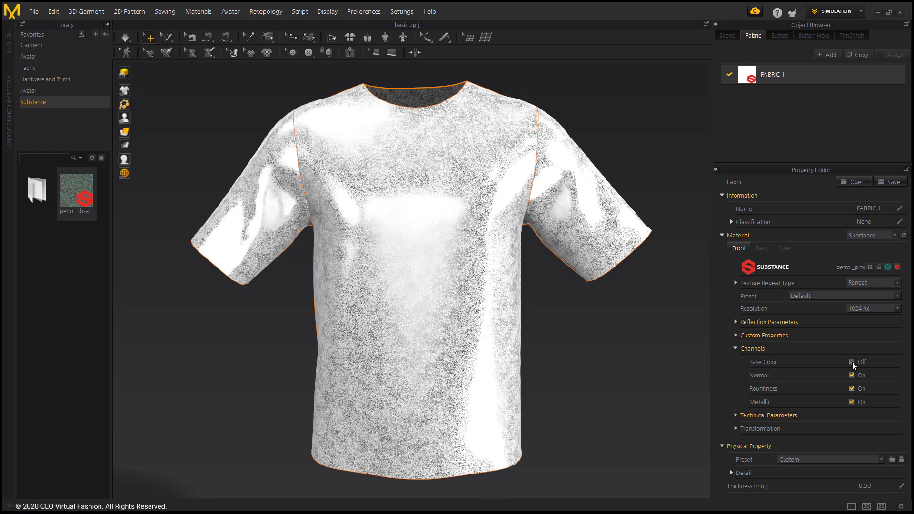
{"action": "left_click", "coordinate": [853, 362]}
{"action": "left_click", "coordinate": [852, 376]}
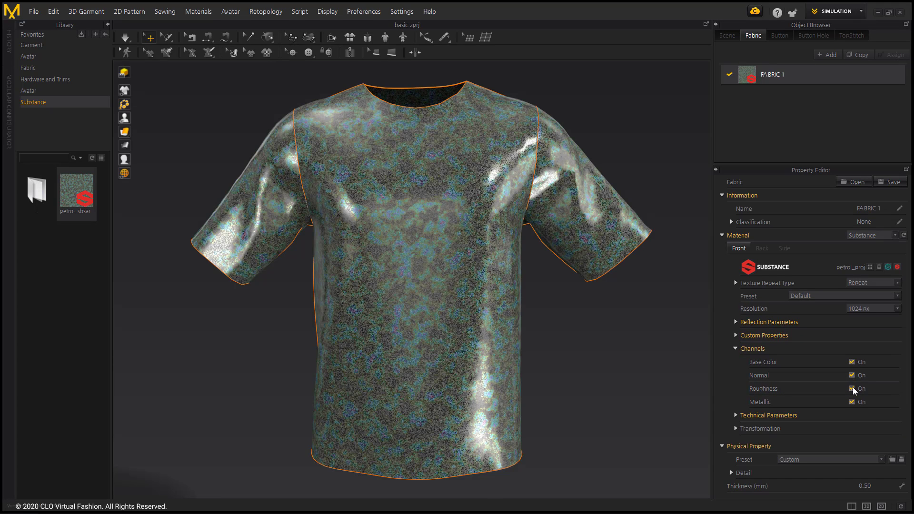
{"action": "left_click", "coordinate": [852, 388]}
{"action": "left_click", "coordinate": [852, 389]}
{"action": "left_click", "coordinate": [852, 402]}
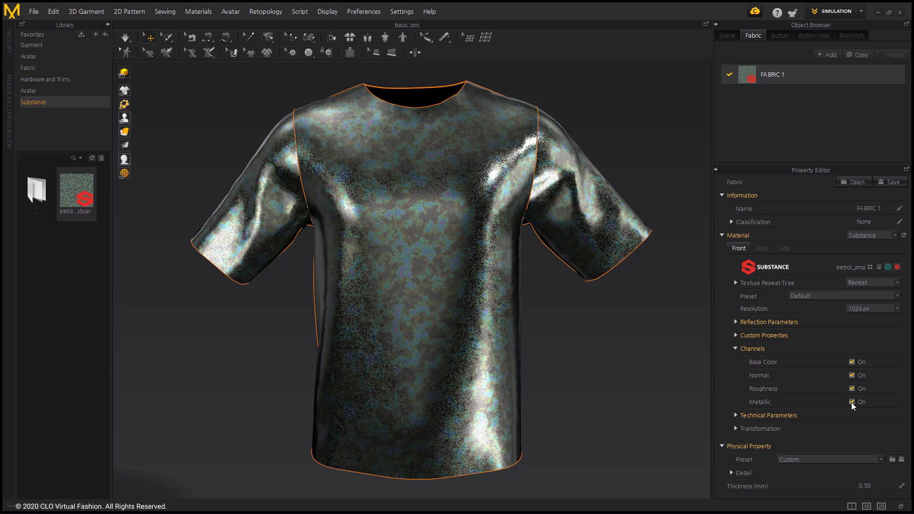
{"action": "left_click", "coordinate": [736, 348]}
Try the Luminosity and Hue Shift technical parameters of the petrol substance, returning Luminosity to 0.5 and Hue Shift to 0.
{"action": "left_click", "coordinate": [736, 362]}
{"action": "scroll", "coordinate": [784, 368], "scroll_direction": "down", "scroll_amount": 2}
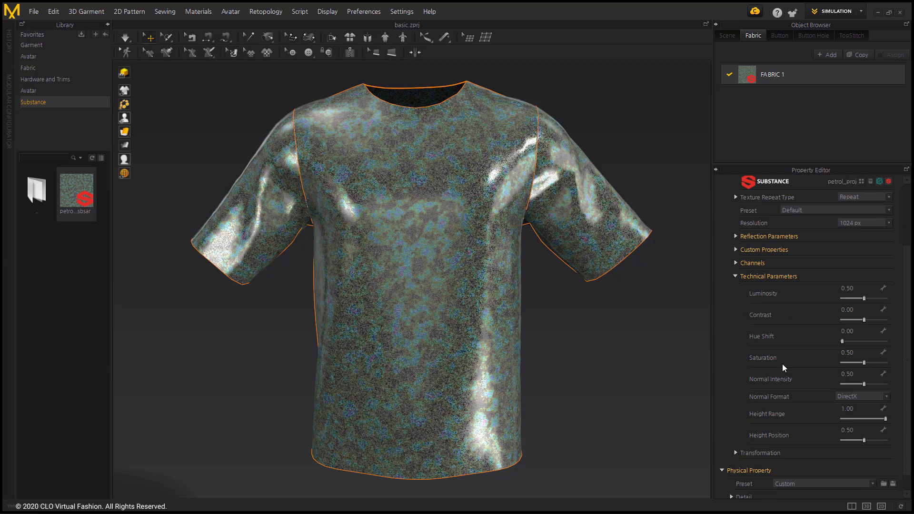
{"action": "mouse_move", "coordinate": [866, 301]}
{"action": "left_mouse_down"}
{"action": "mouse_move", "coordinate": [852, 302]}
{"action": "mouse_move", "coordinate": [874, 303]}
{"action": "mouse_move", "coordinate": [863, 302]}
{"action": "left_mouse_up"}
{"action": "left_click", "coordinate": [859, 289]}
{"action": "type", "text": "0.5"}
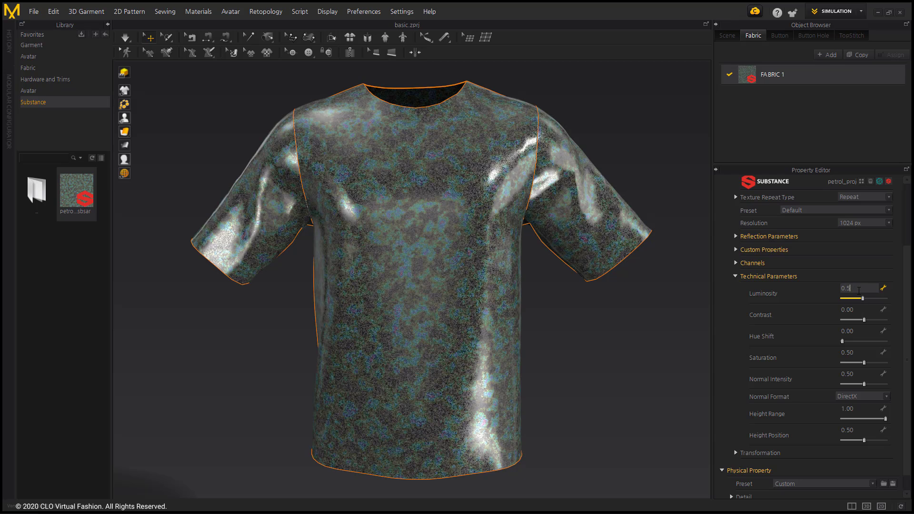
{"action": "key", "text": "Return"}
{"action": "mouse_move", "coordinate": [842, 340]}
{"action": "left_mouse_down"}
{"action": "mouse_move", "coordinate": [860, 342]}
{"action": "mouse_move", "coordinate": [841, 343]}
{"action": "left_mouse_up"}
{"action": "left_click", "coordinate": [736, 277]}
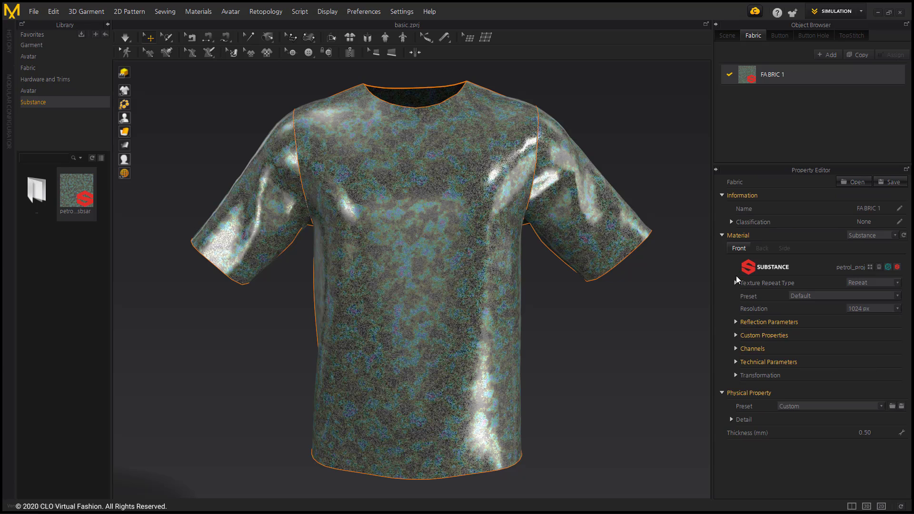
Find cotton_shirt_printed stripes.sbsar in the library's Knit folder and apply it to FABRIC 1.
{"action": "double_click", "coordinate": [36, 192]}
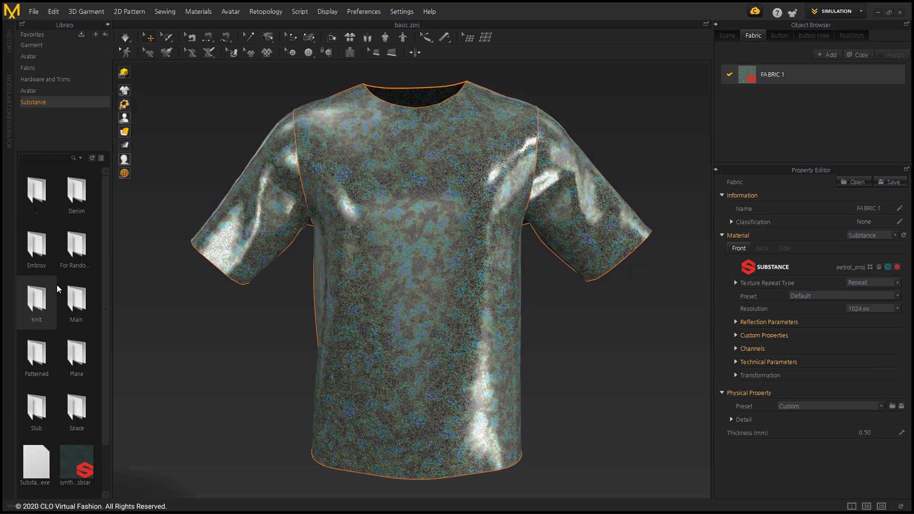
{"action": "double_click", "coordinate": [37, 305]}
{"action": "mouse_move", "coordinate": [73, 246]}
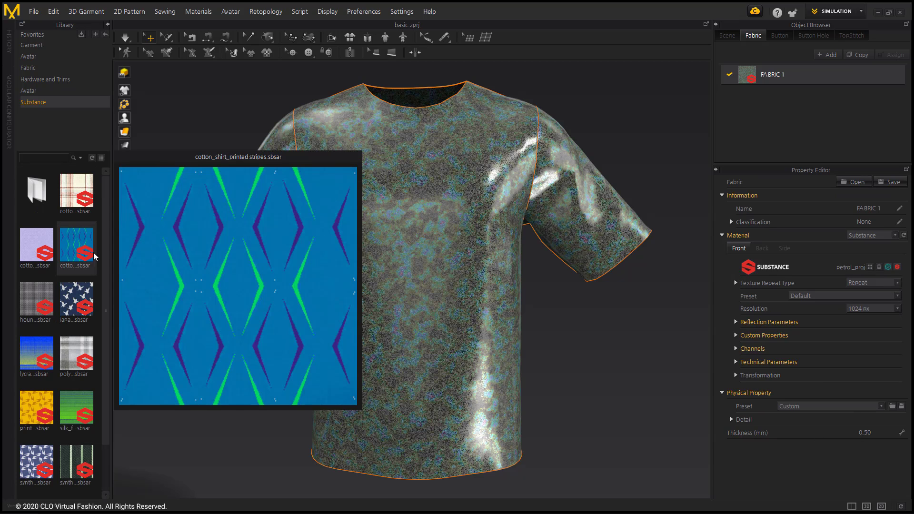
{"action": "left_click_drag", "start_coordinate": [94, 257], "coordinate": [779, 77]}
Try the Double Zigzag Yellow preset on the cotton shirt substance and settle on the Multi Stripes preset.
{"action": "left_click", "coordinate": [838, 297]}
{"action": "left_click", "coordinate": [835, 308]}
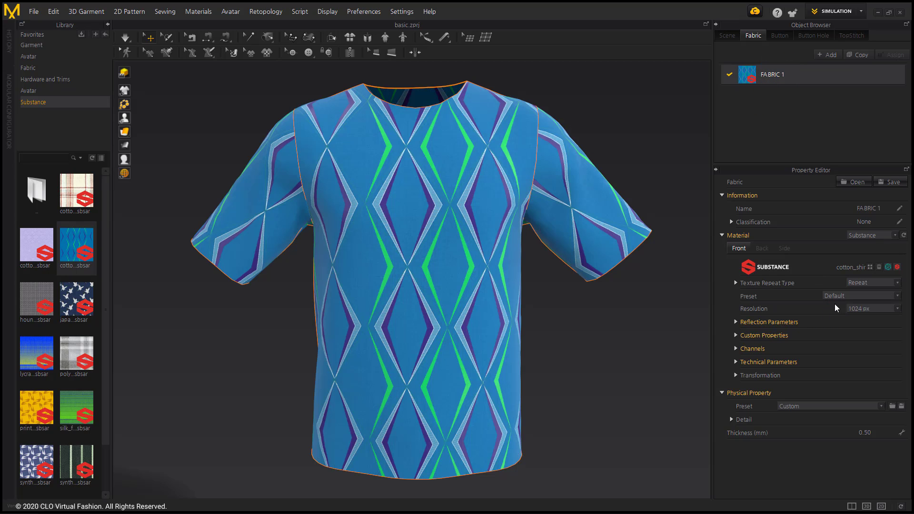
{"action": "left_click", "coordinate": [837, 296]}
{"action": "left_click", "coordinate": [836, 316]}
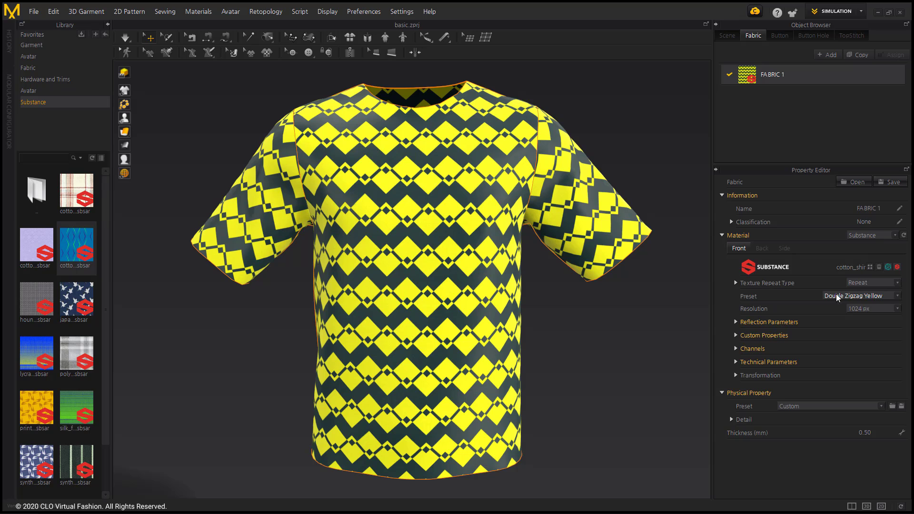
{"action": "left_click", "coordinate": [837, 297]}
{"action": "left_click", "coordinate": [837, 307]}
Set the cotton substance's custom Color to Brown 4 and try the Color Variation Chroma, leaving it at 1.00.
{"action": "left_click", "coordinate": [736, 336]}
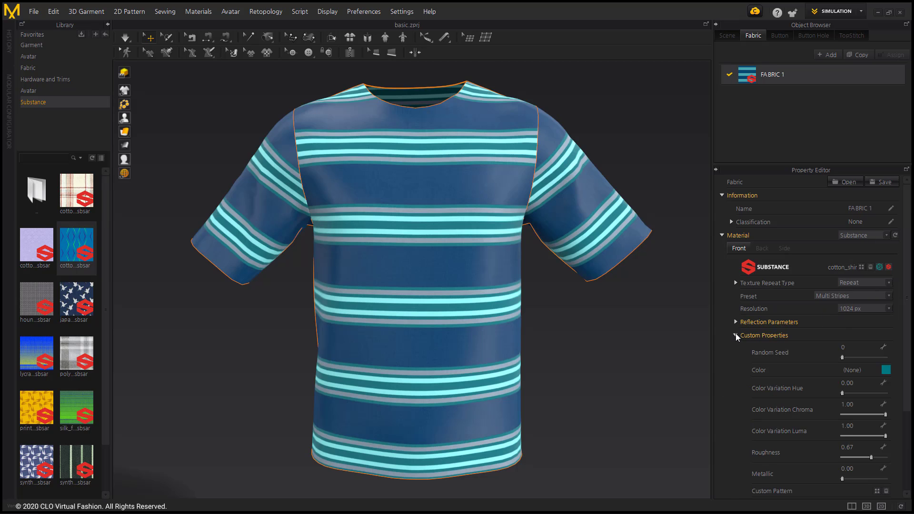
{"action": "scroll", "coordinate": [735, 333], "scroll_direction": "down", "scroll_amount": 3}
{"action": "left_click", "coordinate": [886, 313]}
{"action": "left_click_drag", "start_coordinate": [456, 93], "coordinate": [647, 195]}
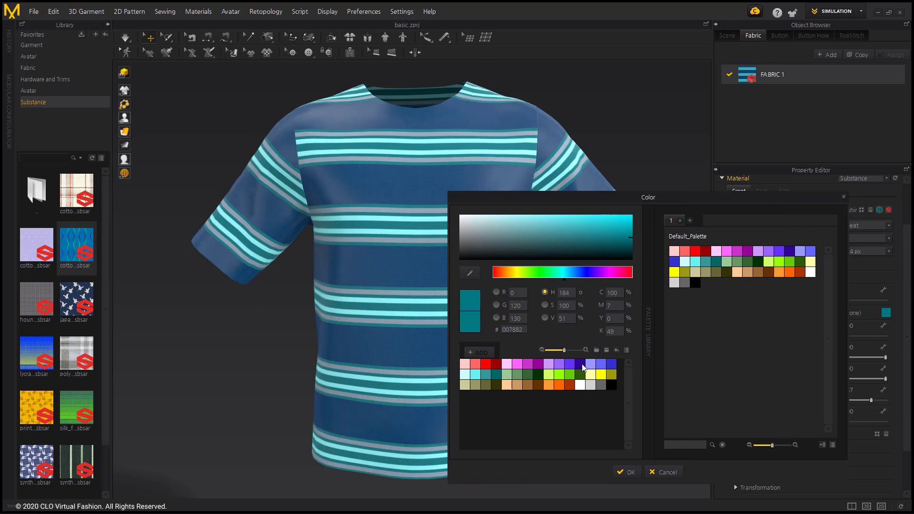
{"action": "left_click", "coordinate": [582, 364]}
{"action": "left_click", "coordinate": [486, 375]}
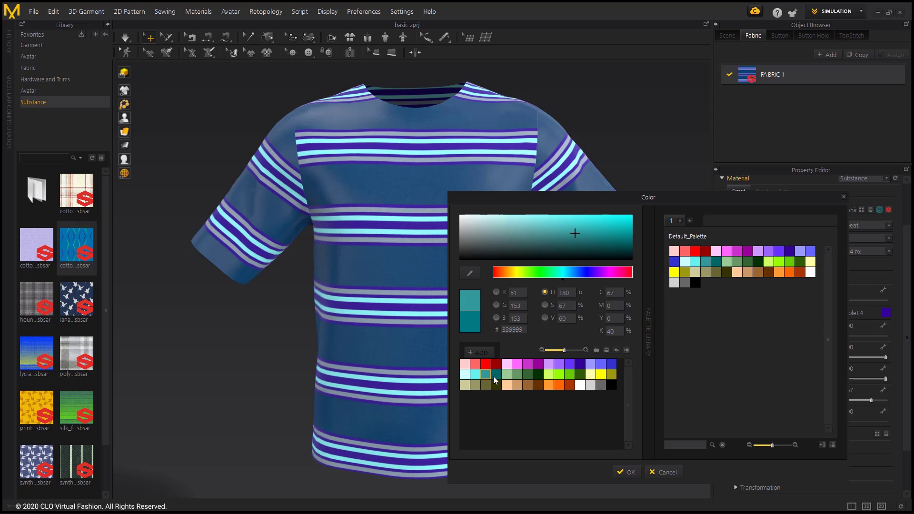
{"action": "left_click", "coordinate": [538, 386]}
{"action": "left_click", "coordinate": [625, 471]}
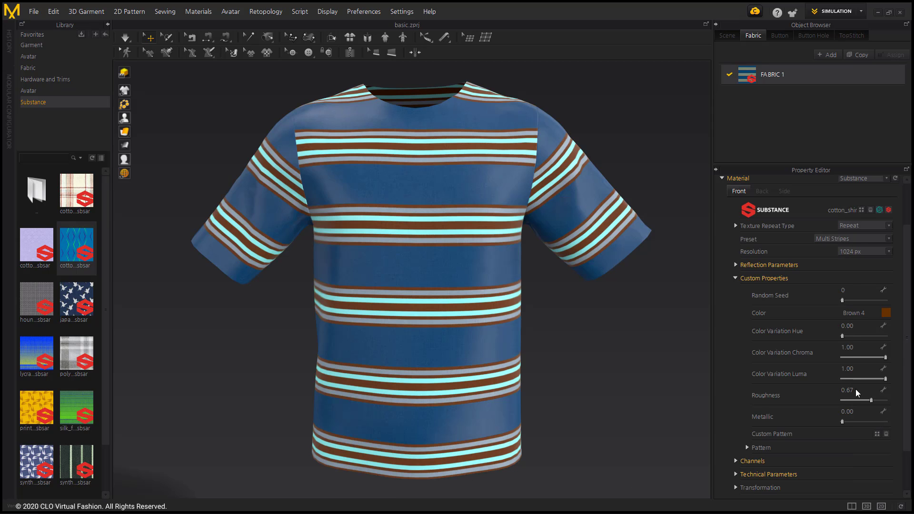
{"action": "mouse_move", "coordinate": [885, 357]}
{"action": "left_mouse_down"}
{"action": "mouse_move", "coordinate": [859, 358]}
{"action": "mouse_move", "coordinate": [888, 358]}
{"action": "left_mouse_up"}
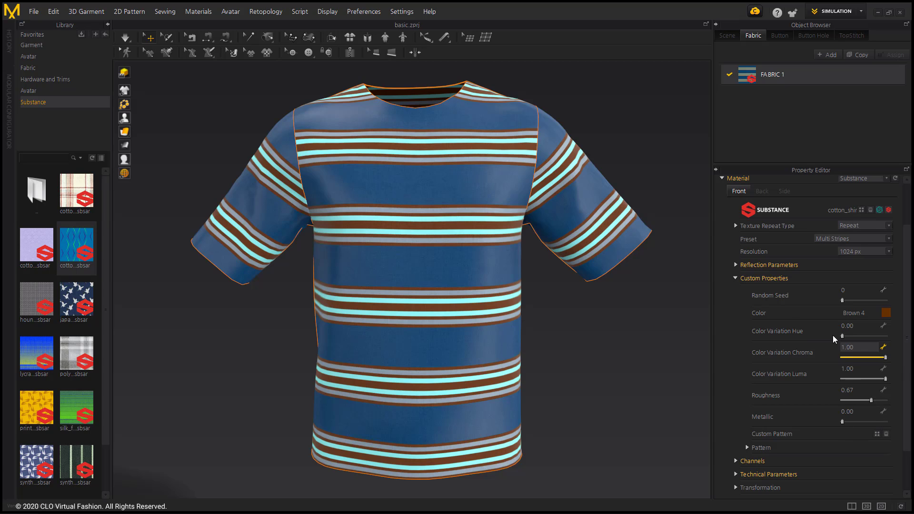
{"action": "left_click", "coordinate": [736, 278]}
Set the cotton substance's technical parameters to Contrast 0.01, Hue Shift 0.16 and Saturation 0.33.
{"action": "left_click", "coordinate": [736, 362]}
{"action": "scroll", "coordinate": [782, 384], "scroll_direction": "down", "scroll_amount": 3}
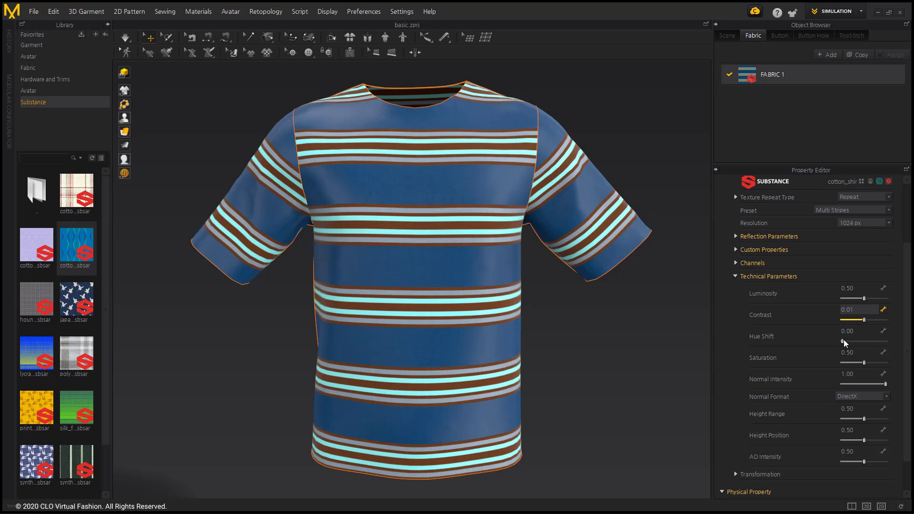
{"action": "left_click_drag", "start_coordinate": [843, 341], "coordinate": [856, 364]}
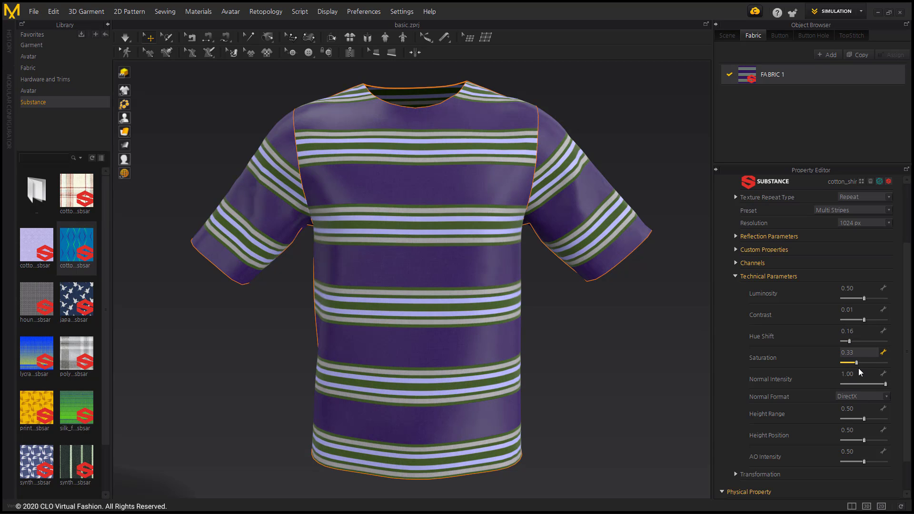
{"action": "scroll", "coordinate": [857, 364], "scroll_direction": "down", "scroll_amount": 1}
{"action": "scroll", "coordinate": [787, 361], "scroll_direction": "up", "scroll_amount": 4}
{"action": "left_click", "coordinate": [787, 362]}
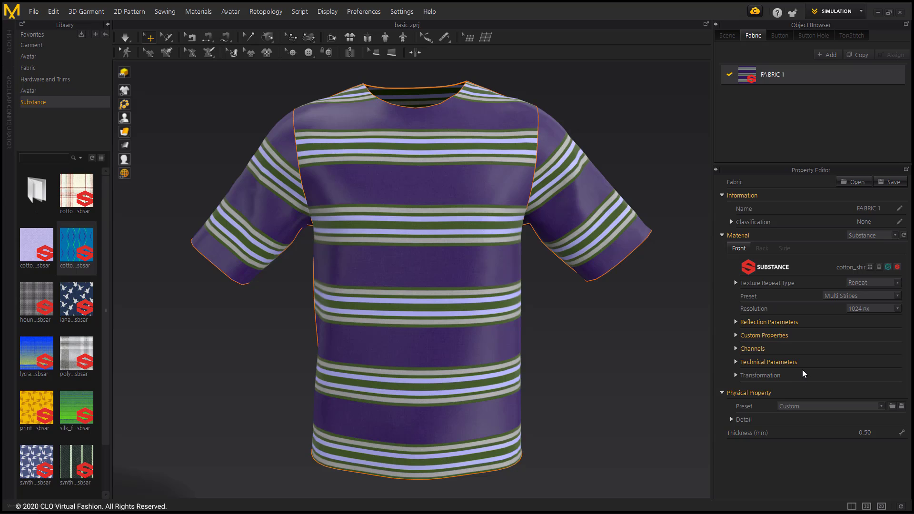
Browse FABRIC 1's physical property presets and examine its detailed stretch, shear, bending and buckling settings.
{"action": "left_click", "coordinate": [823, 407]}
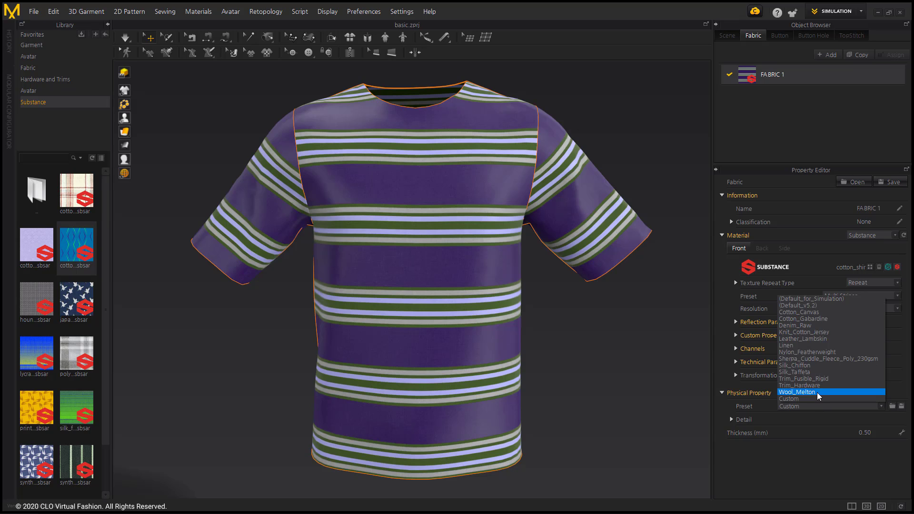
{"action": "left_click", "coordinate": [804, 414]}
{"action": "left_click", "coordinate": [731, 419]}
{"action": "scroll", "coordinate": [770, 406], "scroll_direction": "down", "scroll_amount": 7}
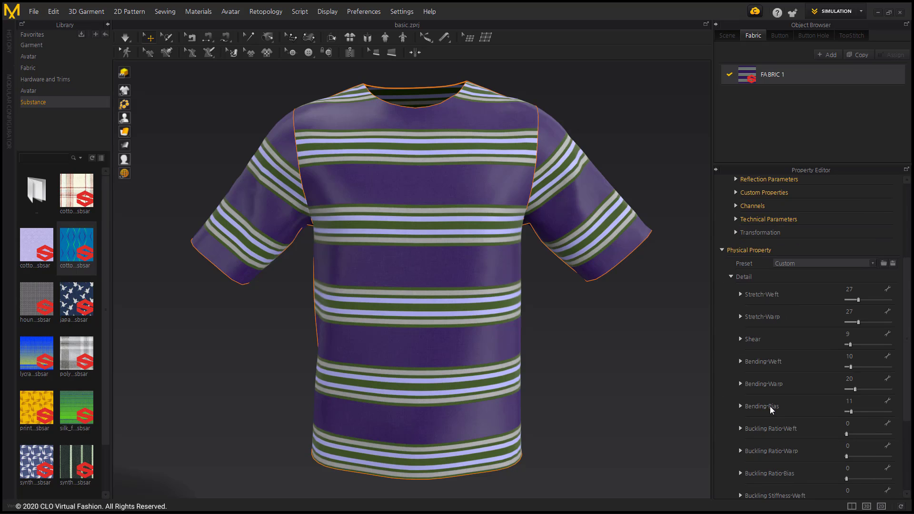
{"action": "left_click", "coordinate": [742, 221]}
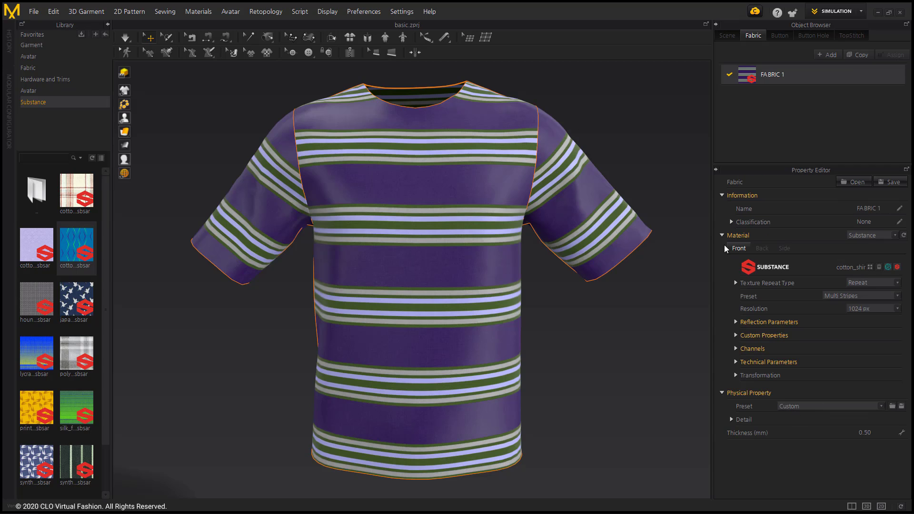
Set the substance's Texture Repeat Type to Unified Map and switch to the UV Editor workspace.
{"action": "left_click", "coordinate": [856, 283]}
{"action": "left_click", "coordinate": [853, 295]}
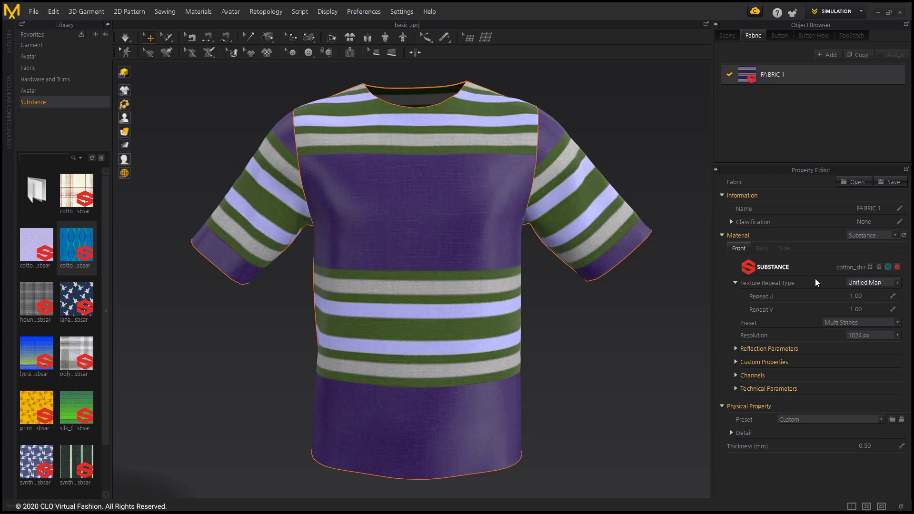
{"action": "left_click", "coordinate": [844, 14]}
{"action": "left_click", "coordinate": [822, 82]}
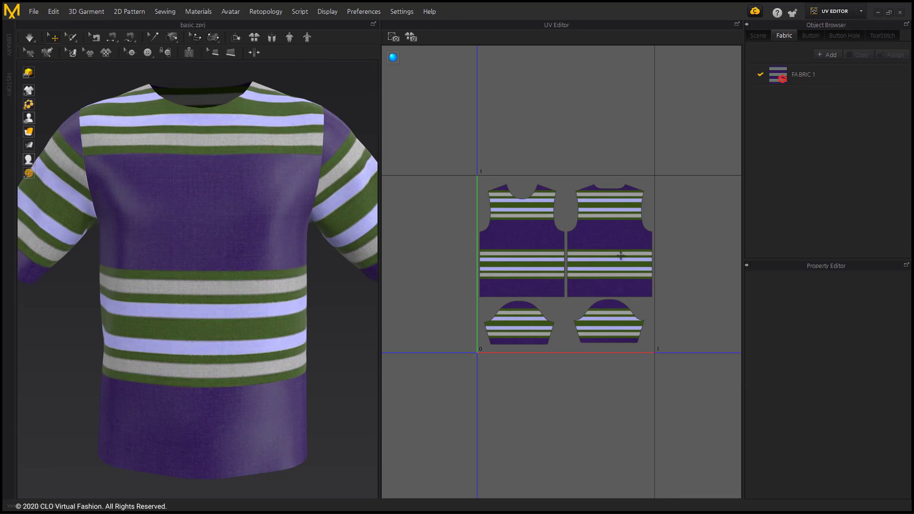
{"action": "left_click_drag", "start_coordinate": [464, 150], "coordinate": [530, 220]}
{"action": "left_click_drag", "start_coordinate": [682, 307], "coordinate": [682, 308]}
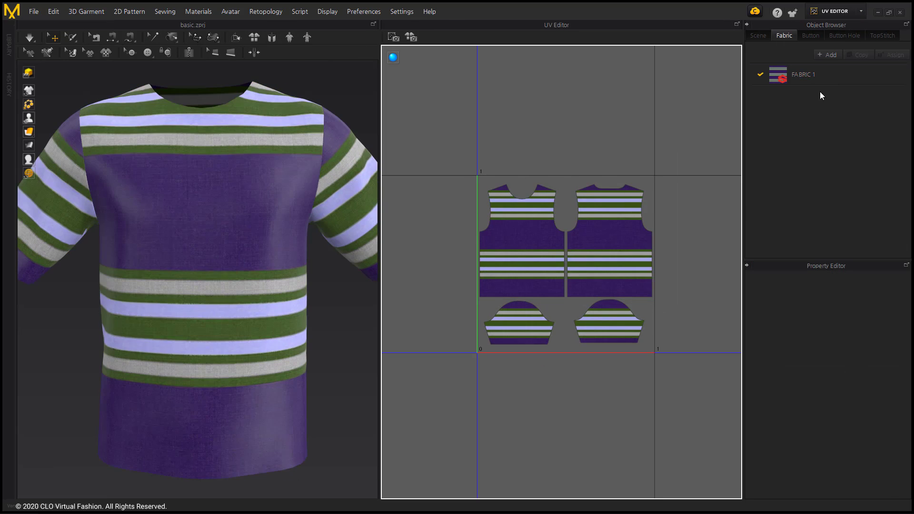
Set FABRIC 1's unified map repeat to 2 in U and 4 in V.
{"action": "left_click", "coordinate": [809, 76]}
{"action": "left_click", "coordinate": [857, 391]}
{"action": "type", "text": "2"}
{"action": "key", "text": "Return"}
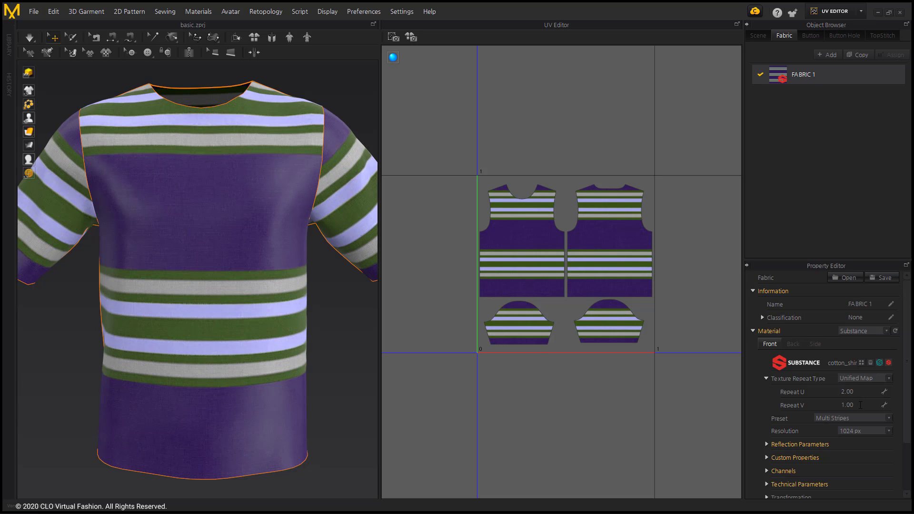
{"action": "left_click", "coordinate": [860, 405]}
{"action": "type", "text": "2"}
{"action": "key", "text": "Return"}
{"action": "type", "text": "4"}
{"action": "key", "text": "Return"}
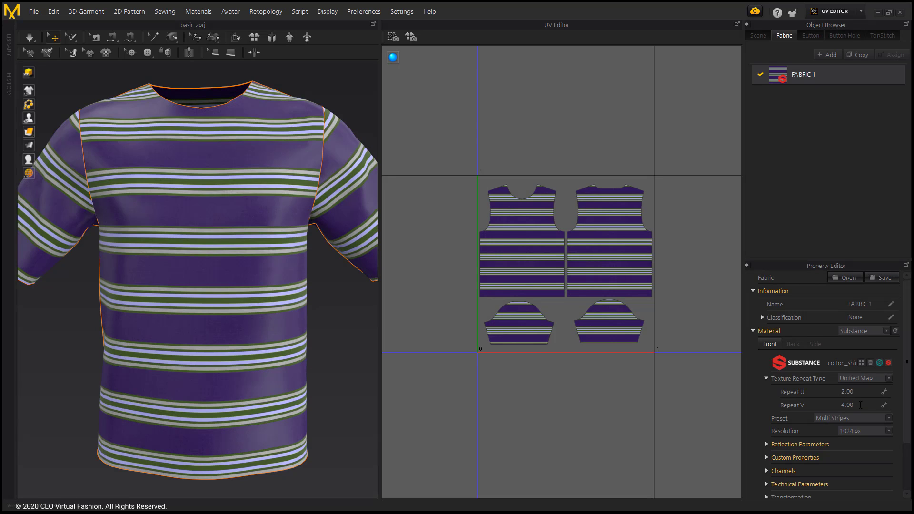
Shift both sleeve pieces slightly down in the UV layout to reposition their stripes, and deselect them.
{"action": "scroll", "coordinate": [343, 377], "scroll_direction": "down", "scroll_amount": 3}
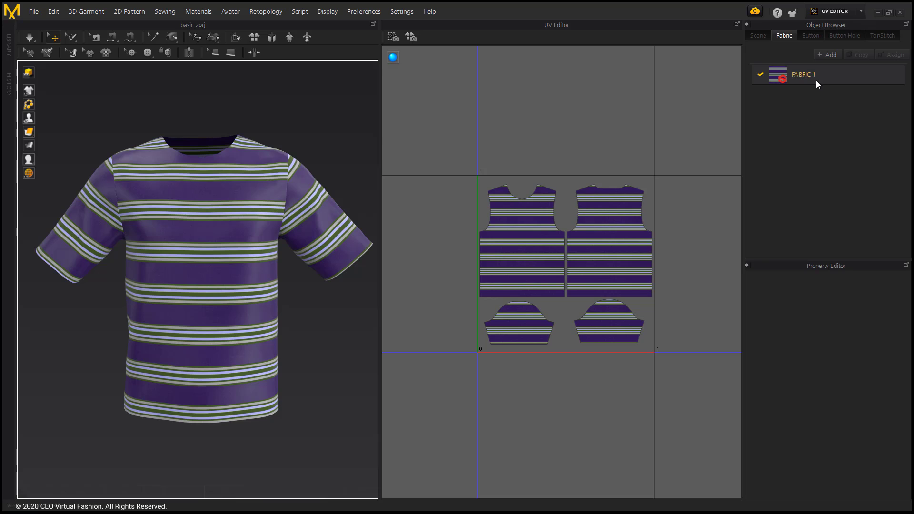
{"action": "left_click", "coordinate": [517, 310]}
{"action": "left_click_drag", "start_coordinate": [518, 315], "coordinate": [518, 315]}
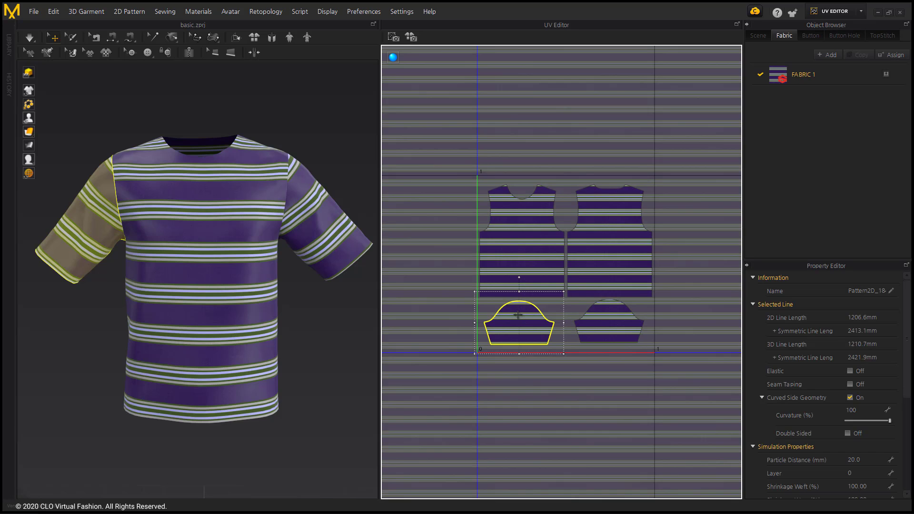
{"action": "left_click", "coordinate": [612, 316]}
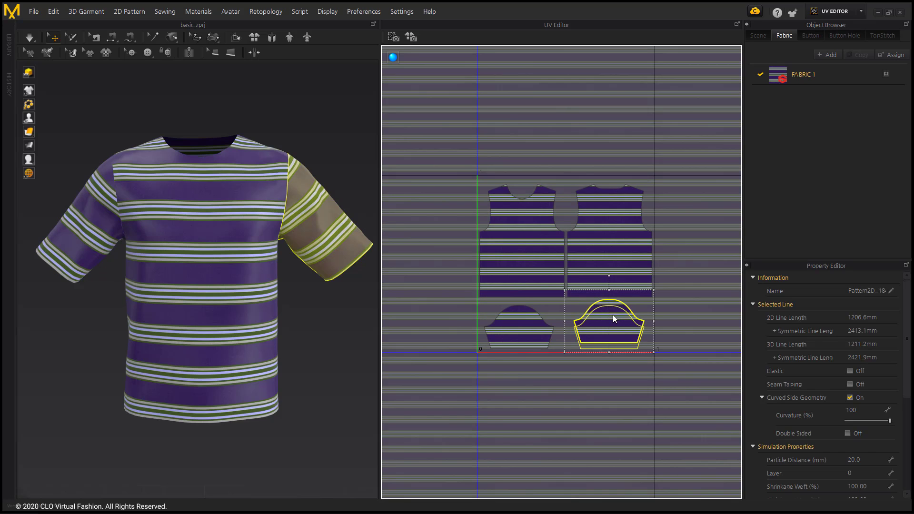
{"action": "left_click", "coordinate": [706, 328]}
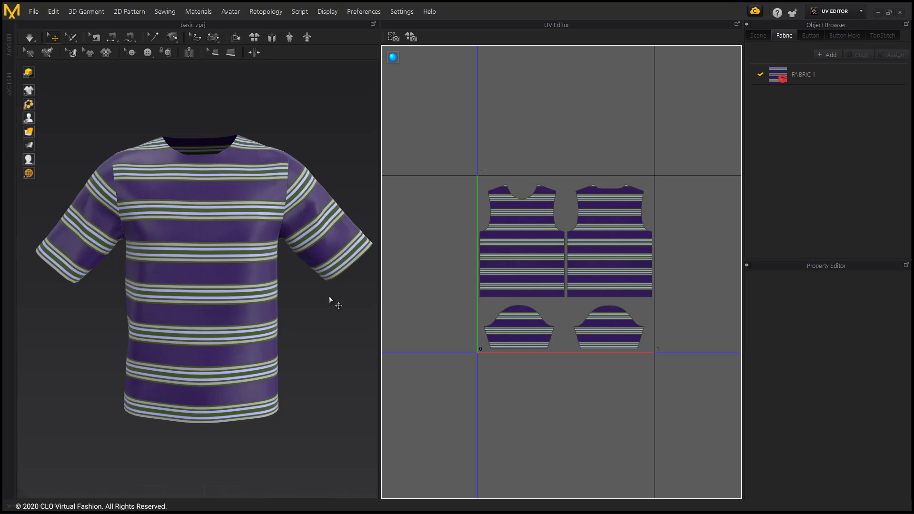
{"action": "right_click_drag", "start_coordinate": [330, 296], "coordinate": [284, 315]}
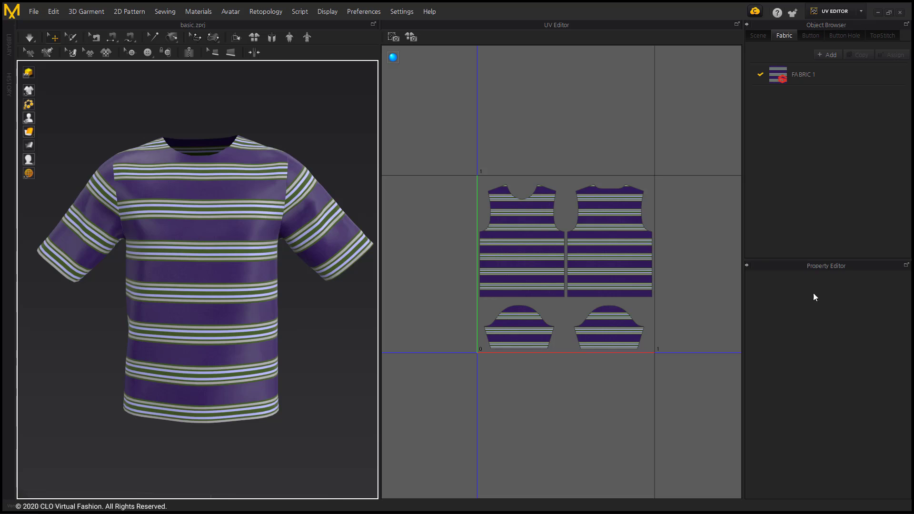